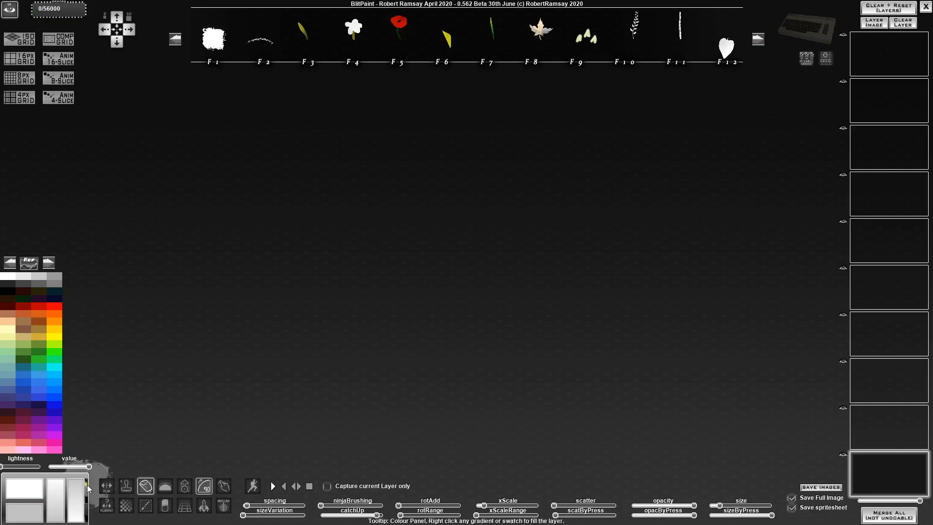
# - Paint a diagonal white stroke, a dark blue stroke, and strokes mixing dark blue with a light grey second colour
pyautogui.moveTo(199, 369); pyautogui.dragTo(510, 151)
pyautogui.click(38, 404)
pyautogui.moveTo(252, 396)
pyautogui.mouseDown()
pyautogui.moveTo(311, 365)
pyautogui.moveTo(368, 285)
pyautogui.moveTo(349, 249)
pyautogui.mouseUp()
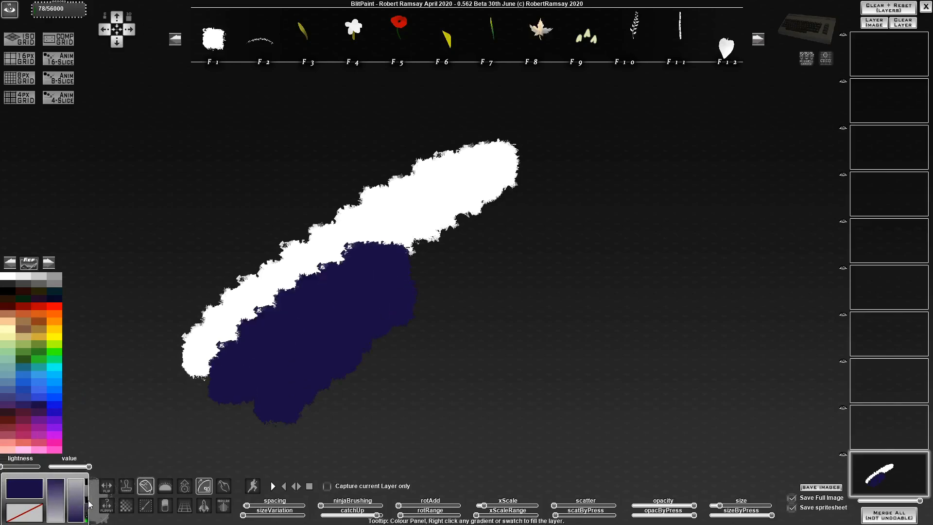
pyautogui.click(25, 509)
pyautogui.moveTo(417, 368)
pyautogui.mouseDown()
pyautogui.moveTo(532, 282)
pyautogui.moveTo(335, 374)
pyautogui.moveTo(586, 205)
pyautogui.moveTo(607, 228)
pyautogui.moveTo(634, 290)
pyautogui.moveTo(277, 396)
pyautogui.mouseUp()
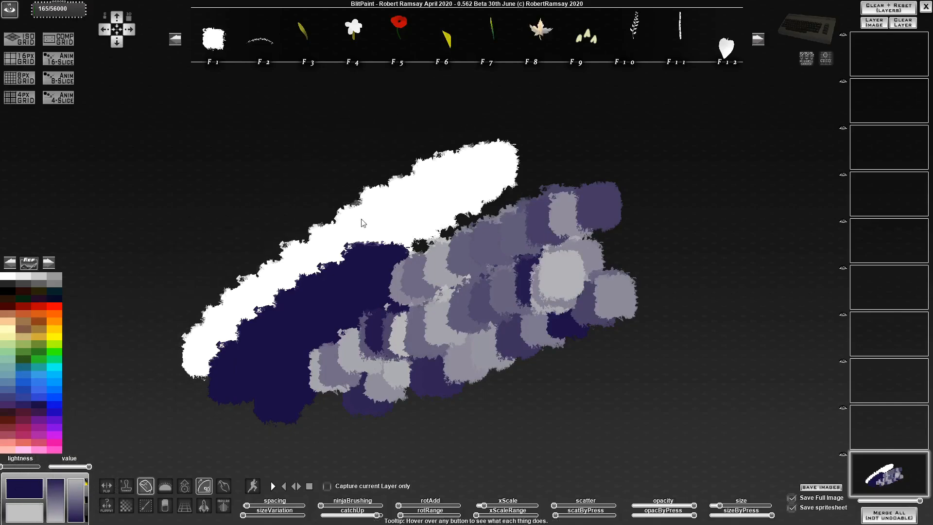
# - Paint rows of leaves with the leaf brush in light grey and in purple tones, and clear the canvas
pyautogui.click(302, 32)
pyautogui.moveTo(156, 253); pyautogui.dragTo(342, 212)
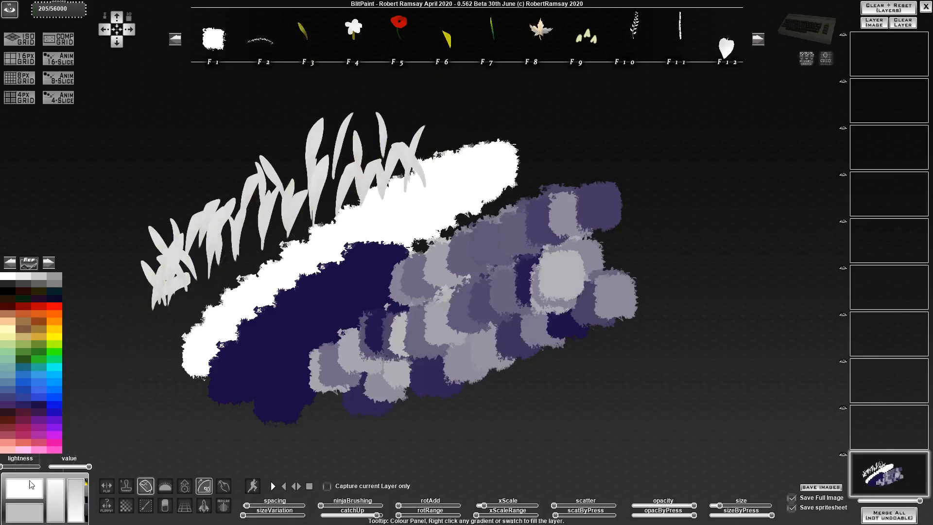
pyautogui.click(40, 412)
pyautogui.moveTo(127, 403)
pyautogui.mouseDown()
pyautogui.moveTo(141, 384)
pyautogui.moveTo(199, 369)
pyautogui.moveTo(238, 414)
pyautogui.moveTo(161, 433)
pyautogui.moveTo(301, 439)
pyautogui.mouseUp()
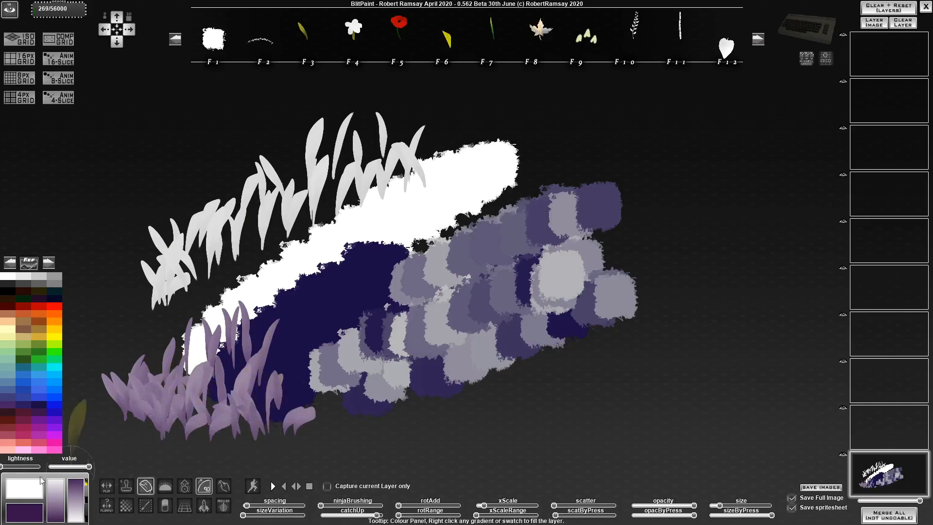
pyautogui.moveTo(316, 440)
pyautogui.mouseDown()
pyautogui.moveTo(506, 430)
pyautogui.moveTo(420, 396)
pyautogui.moveTo(668, 384)
pyautogui.moveTo(563, 430)
pyautogui.moveTo(643, 417)
pyautogui.mouseUp()
pyautogui.press('Delete')
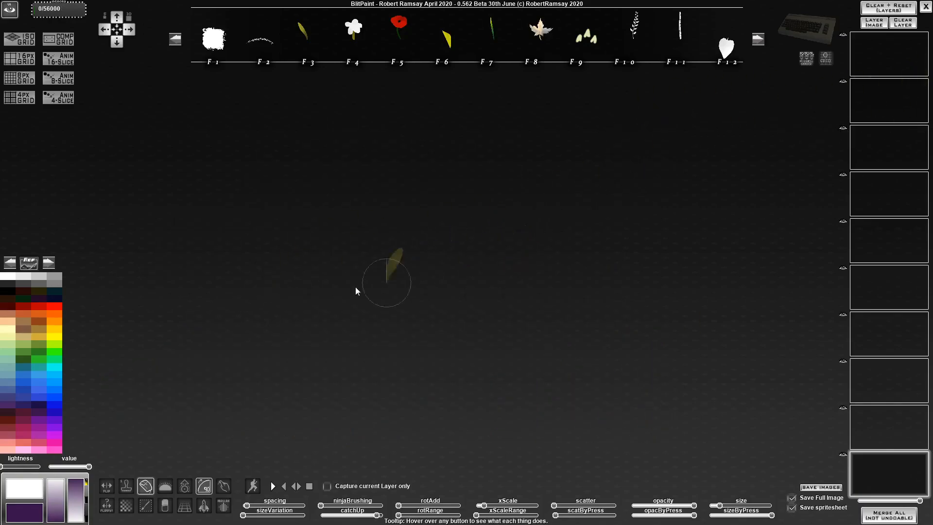
# - Switch to C64 mode, select the double-line brush and fill the layer with black
pyautogui.click(808, 30)
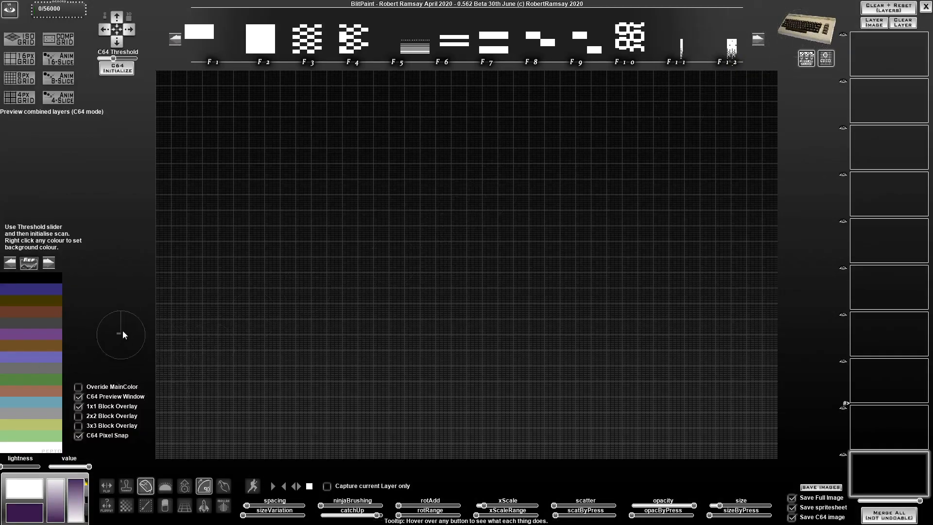
pyautogui.click(454, 58)
pyautogui.click(45, 281)
pyautogui.click(21, 485)
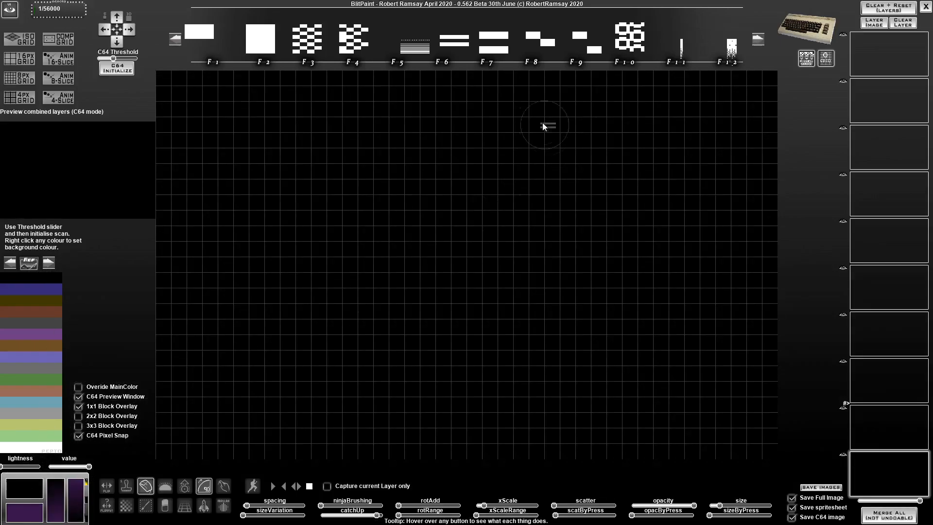
# - Paint a long horizontal white double line near the bottom of the canvas and capture it as a new brush
pyautogui.click(40, 449)
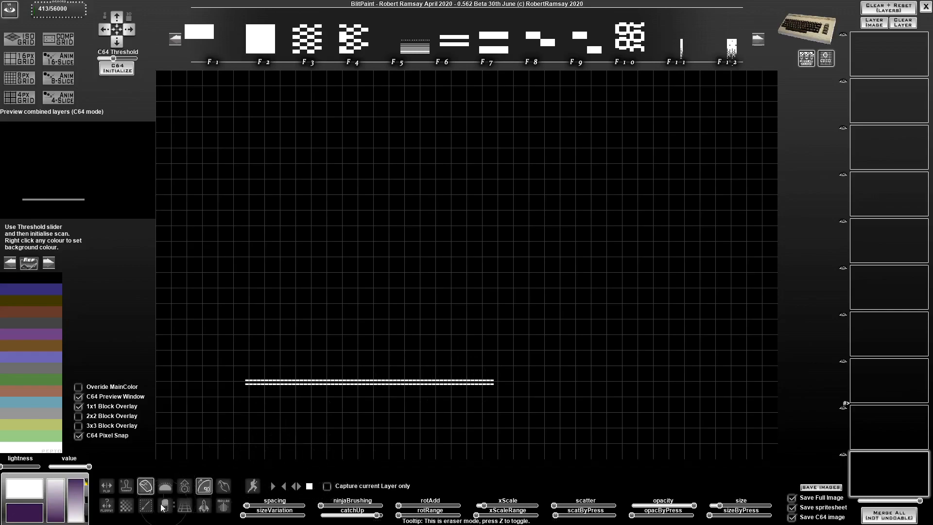
pyautogui.click(145, 506)
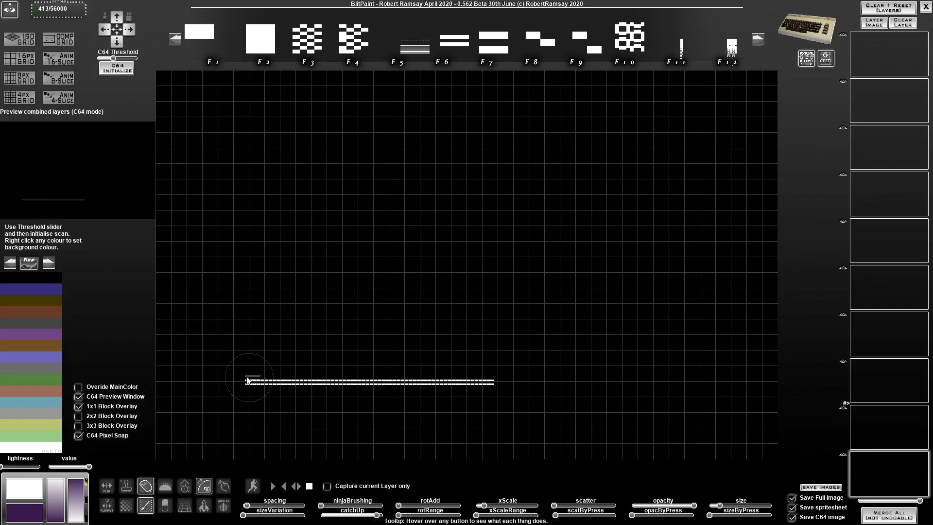
pyautogui.moveTo(448, 388); pyautogui.dragTo(494, 386)
# - Paint test strokes across the canvas with the captured double-line brush and remove them
pyautogui.moveTo(498, 162)
pyautogui.mouseDown()
pyautogui.moveTo(460, 277)
pyautogui.moveTo(462, 347)
pyautogui.moveTo(428, 189)
pyautogui.moveTo(370, 323)
pyautogui.moveTo(365, 365)
pyautogui.mouseUp()
pyautogui.moveTo(356, 301)
pyautogui.mouseDown()
pyautogui.moveTo(256, 409)
pyautogui.moveTo(257, 262)
pyautogui.moveTo(247, 371)
pyautogui.moveTo(251, 266)
pyautogui.moveTo(285, 385)
pyautogui.moveTo(269, 380)
pyautogui.moveTo(266, 368)
pyautogui.moveTo(548, 368)
pyautogui.moveTo(520, 336)
pyautogui.moveTo(559, 319)
pyautogui.moveTo(572, 284)
pyautogui.moveTo(699, 198)
pyautogui.mouseUp()
pyautogui.hotkey('ctrl', 'z')
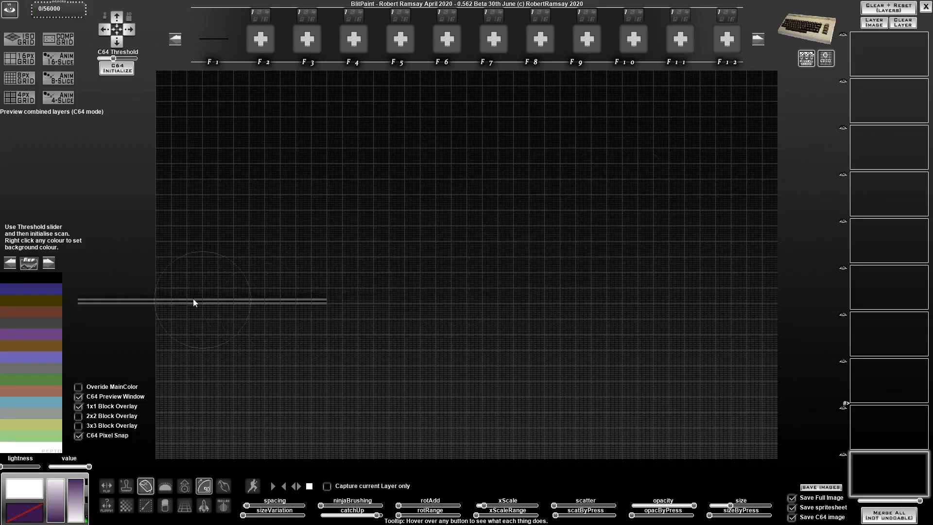
# - Paint a large striped area mixing light blue as main colour with light purple-blue as second colour
pyautogui.click(89, 484)
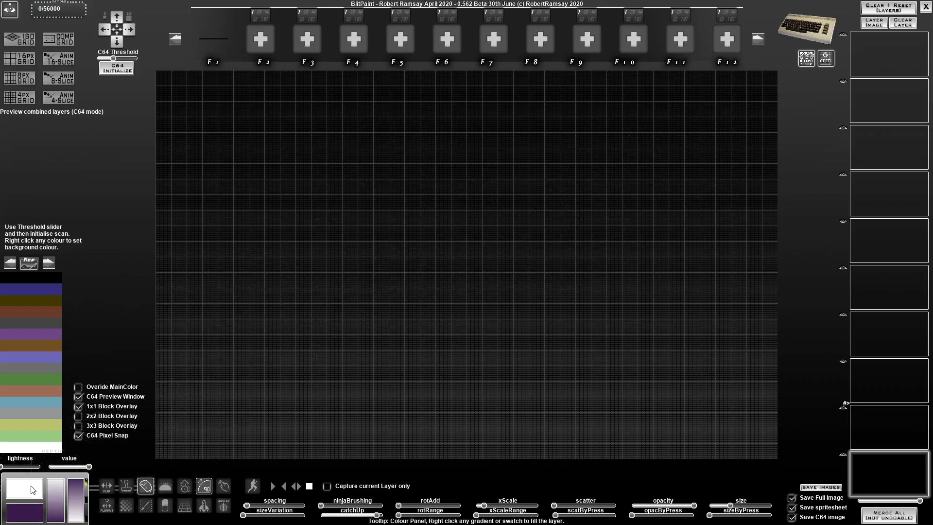
pyautogui.click(44, 402)
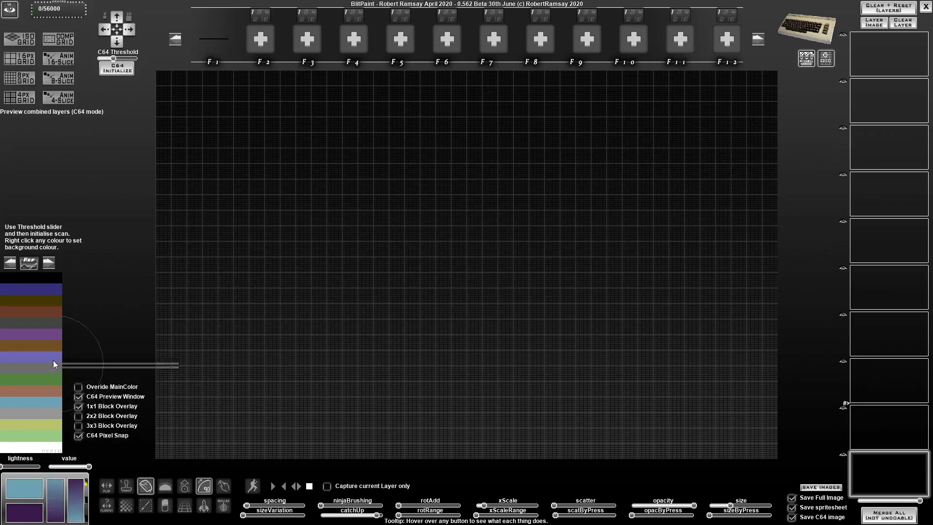
pyautogui.rightClick(48, 355)
pyautogui.click(501, 192)
pyautogui.moveTo(501, 191)
pyautogui.mouseDown()
pyautogui.moveTo(518, 366)
pyautogui.moveTo(511, 209)
pyautogui.moveTo(503, 226)
pyautogui.moveTo(523, 440)
pyautogui.mouseUp()
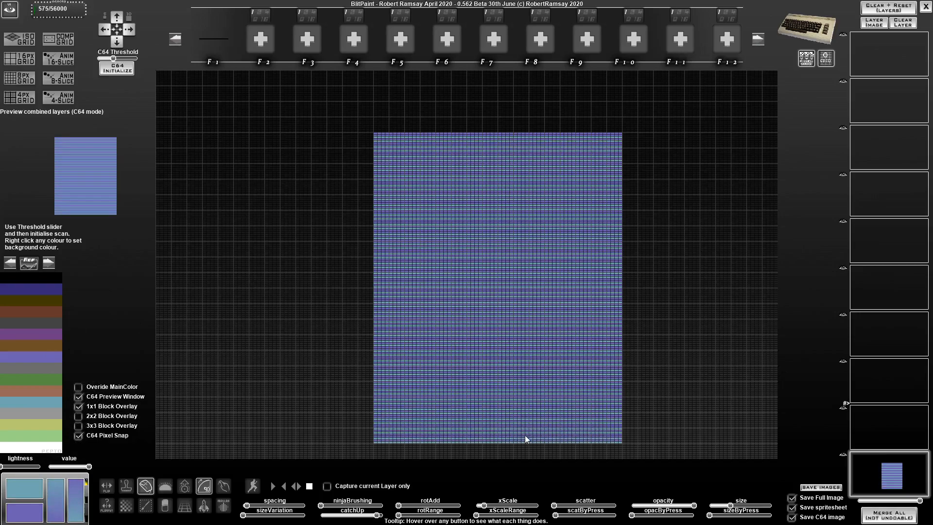
pyautogui.moveTo(504, 148)
pyautogui.mouseDown()
pyautogui.moveTo(333, 135)
pyautogui.moveTo(366, 378)
pyautogui.moveTo(254, 431)
pyautogui.moveTo(281, 423)
pyautogui.moveTo(293, 407)
pyautogui.moveTo(301, 434)
pyautogui.mouseUp()
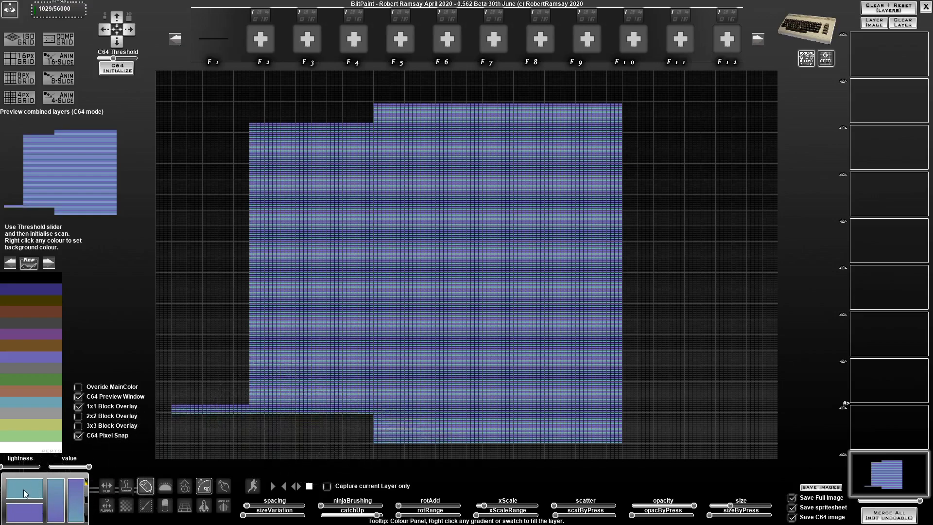
# - Paint over the striped area with black as main colour and dark blue as second colour
pyautogui.click(46, 278)
pyautogui.rightClick(54, 293)
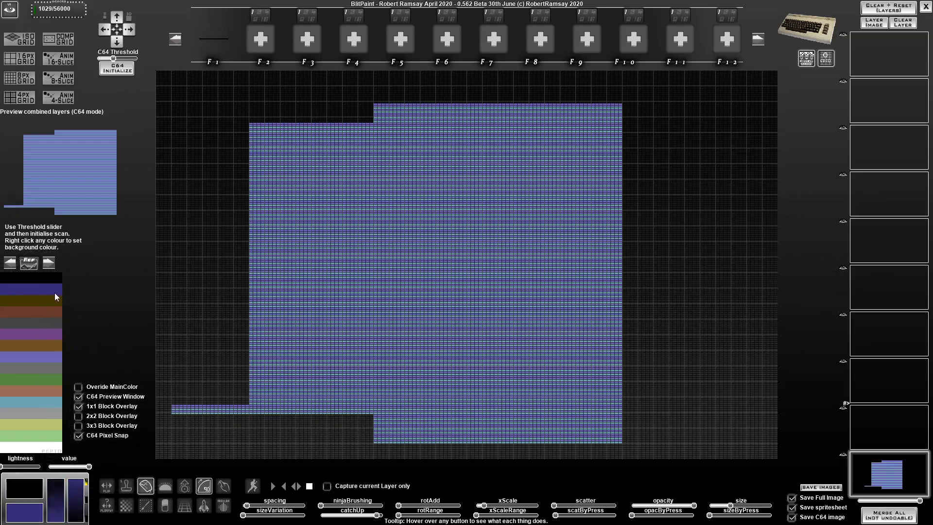
pyautogui.moveTo(366, 387)
pyautogui.mouseDown()
pyautogui.moveTo(333, 349)
pyautogui.moveTo(287, 418)
pyautogui.moveTo(371, 296)
pyautogui.moveTo(452, 316)
pyautogui.mouseUp()
# - Paint stripes mixing salmon and purple across the middle of the canvas and clear it
pyautogui.click(34, 388)
pyautogui.rightClick(46, 335)
pyautogui.moveTo(294, 340)
pyautogui.mouseDown()
pyautogui.moveTo(345, 418)
pyautogui.moveTo(339, 248)
pyautogui.moveTo(262, 376)
pyautogui.moveTo(249, 214)
pyautogui.moveTo(393, 410)
pyautogui.moveTo(496, 402)
pyautogui.moveTo(452, 225)
pyautogui.moveTo(616, 289)
pyautogui.moveTo(562, 277)
pyautogui.mouseUp()
pyautogui.press('Delete')
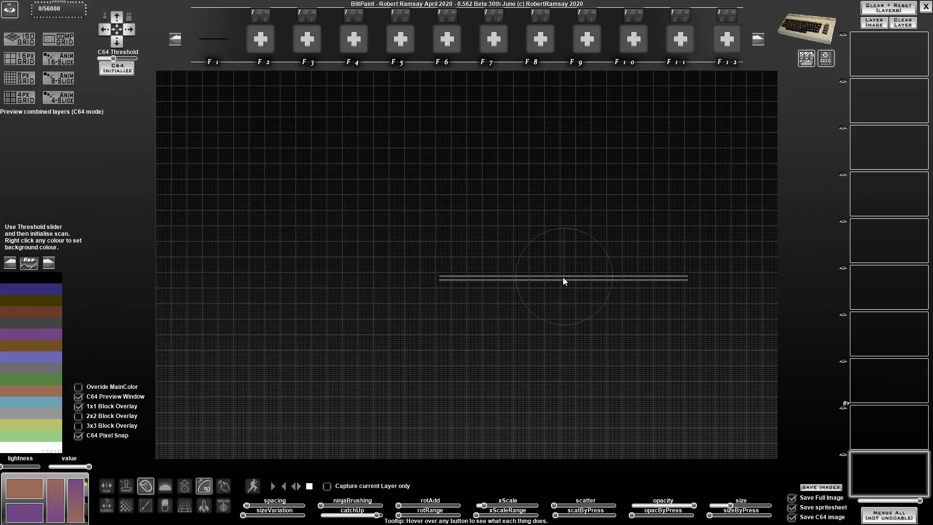
# - Place four white single-pixel marks near the canvas centre to form a small brick-like pattern
pyautogui.click(29, 446)
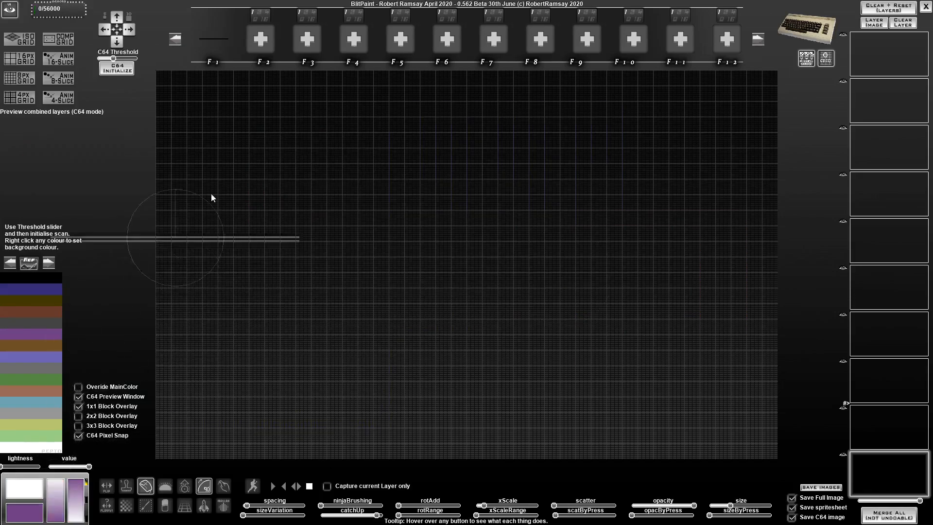
pyautogui.click(171, 41)
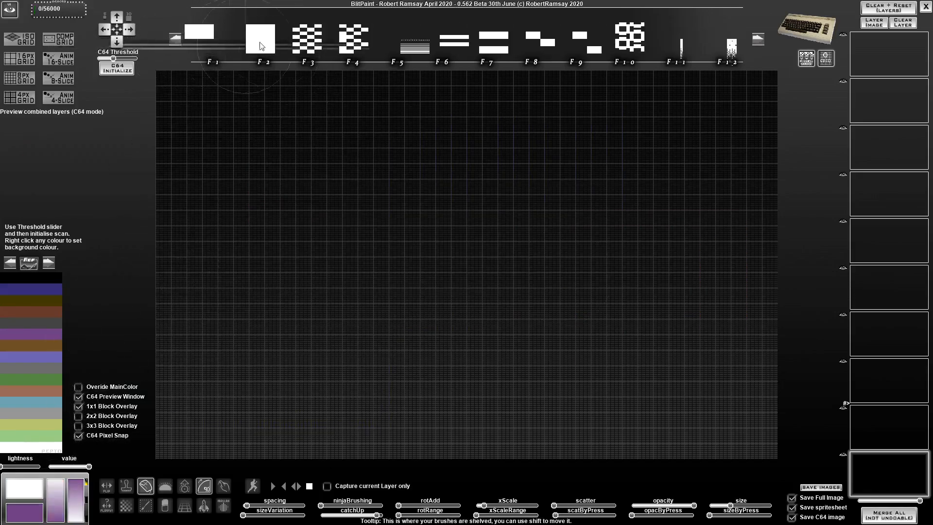
pyautogui.click(386, 274)
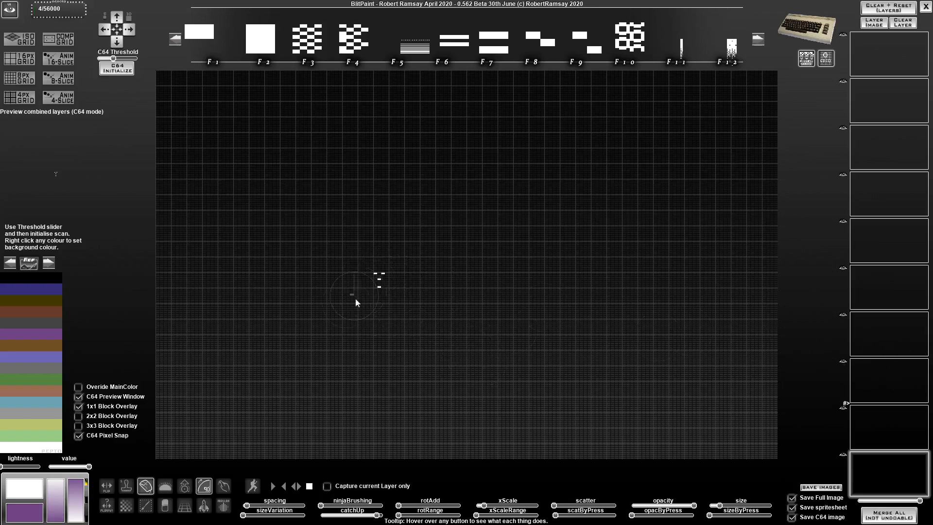
# - Fill the gaps of the small pattern with black and capture it as a new brush beside the double-line brush
pyautogui.click(45, 281)
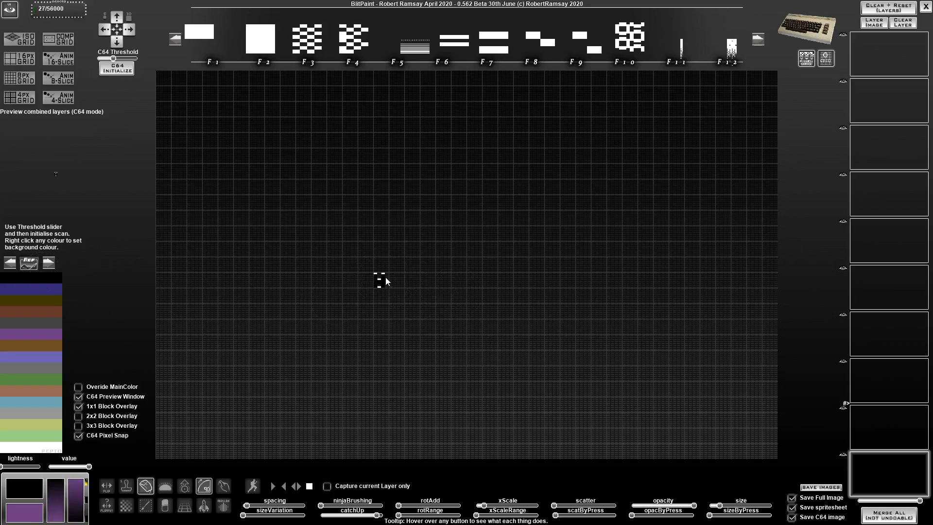
pyautogui.moveTo(384, 277); pyautogui.dragTo(382, 276)
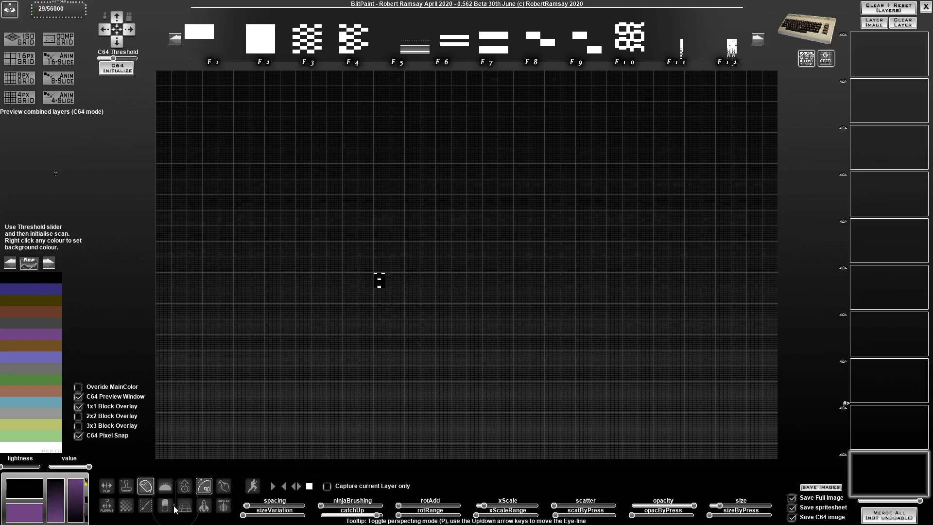
pyautogui.click(145, 505)
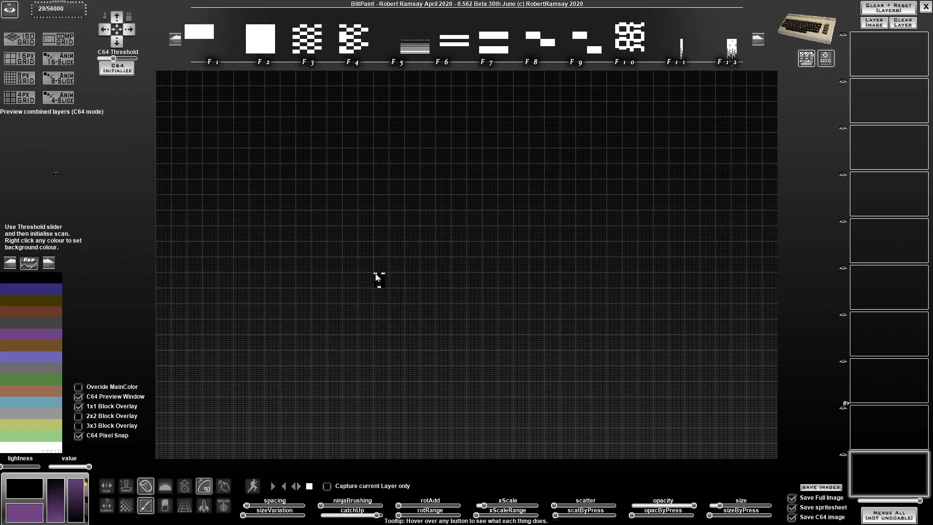
pyautogui.moveTo(387, 287); pyautogui.dragTo(387, 288)
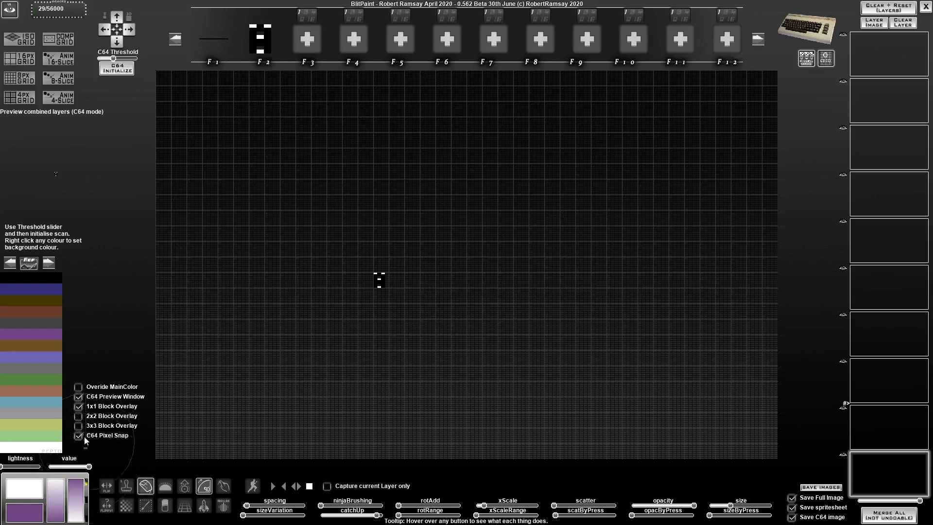
# - Paint a patterned area in brown and dark olive-brown with the new pattern brush, and undo it
pyautogui.click(44, 345)
pyautogui.click(51, 303)
pyautogui.moveTo(469, 347)
pyautogui.mouseDown()
pyautogui.moveTo(471, 245)
pyautogui.moveTo(416, 245)
pyautogui.moveTo(394, 294)
pyautogui.moveTo(415, 363)
pyautogui.mouseUp()
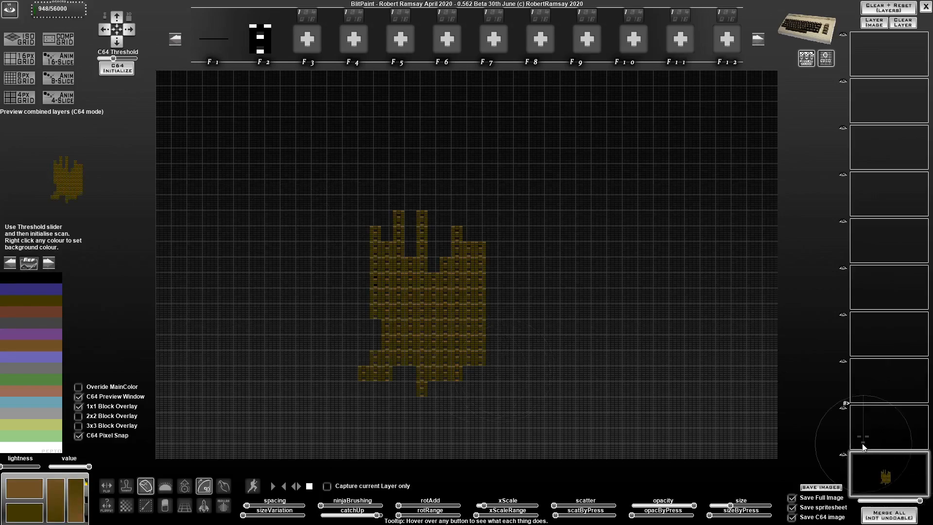
pyautogui.hotkey('ctrl', 'z')
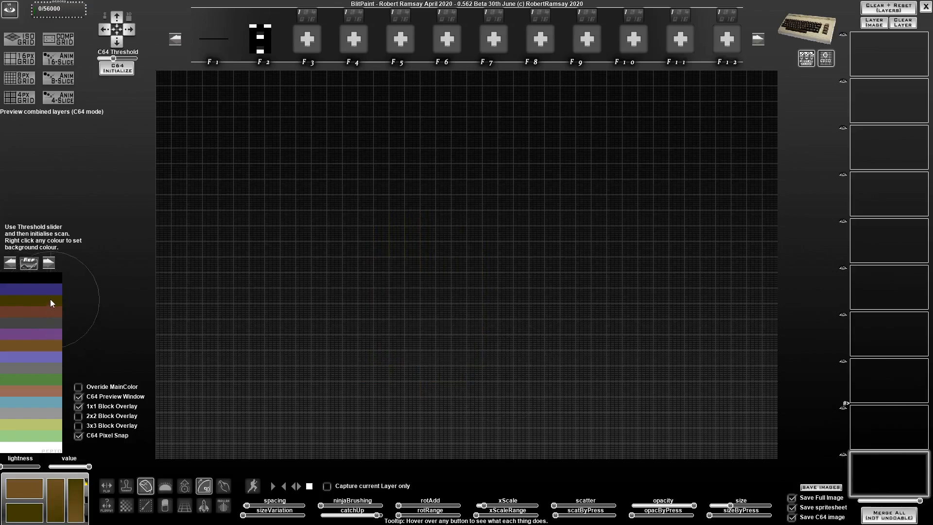
# - Fill the bottom layer with black and paint a brick area in dark olive-brown and red-brown on the layer above
pyautogui.rightClick(43, 280)
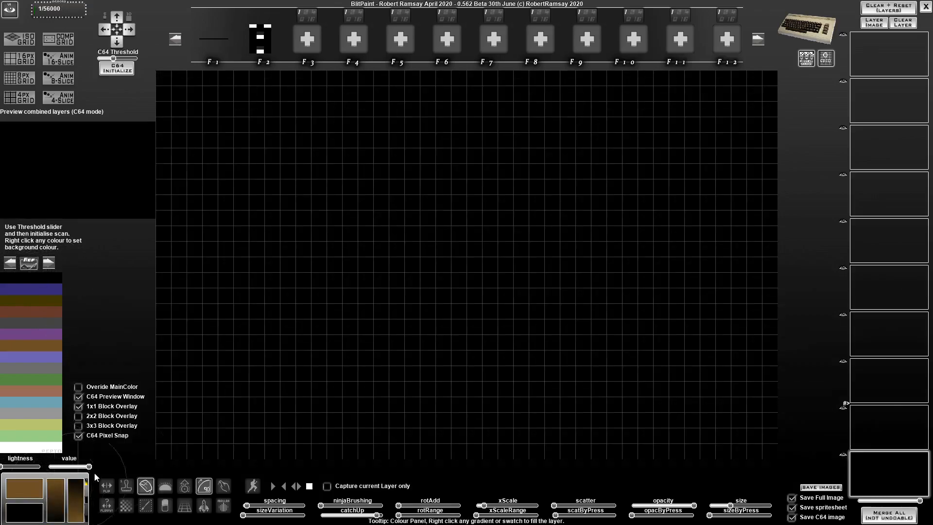
pyautogui.click(887, 408)
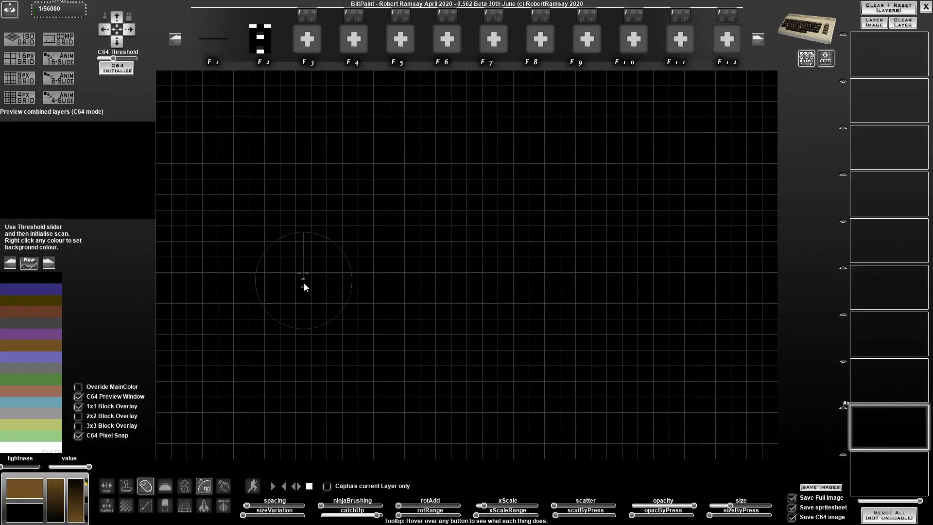
pyautogui.click(44, 304)
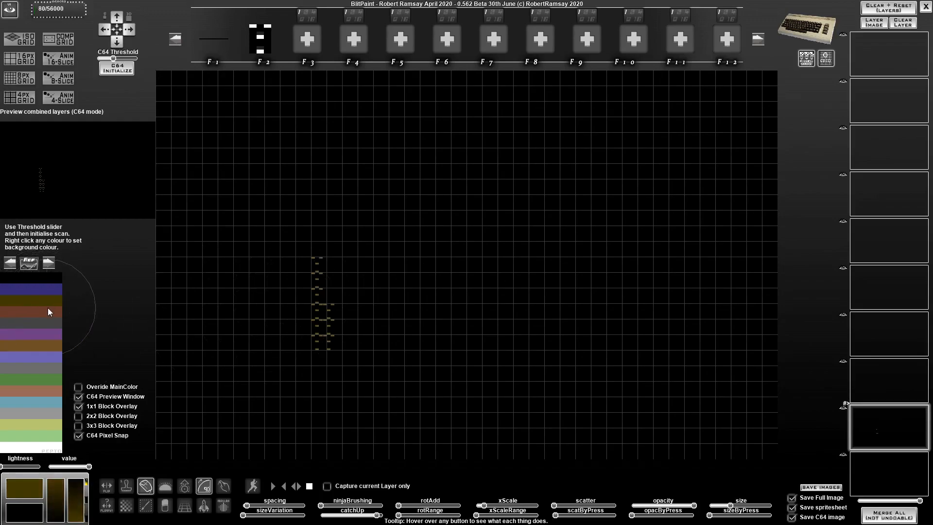
pyautogui.rightClick(46, 312)
pyautogui.moveTo(352, 280)
pyautogui.mouseDown()
pyautogui.moveTo(325, 349)
pyautogui.moveTo(310, 337)
pyautogui.moveTo(362, 281)
pyautogui.moveTo(281, 311)
pyautogui.moveTo(281, 229)
pyautogui.moveTo(303, 231)
pyautogui.mouseUp()
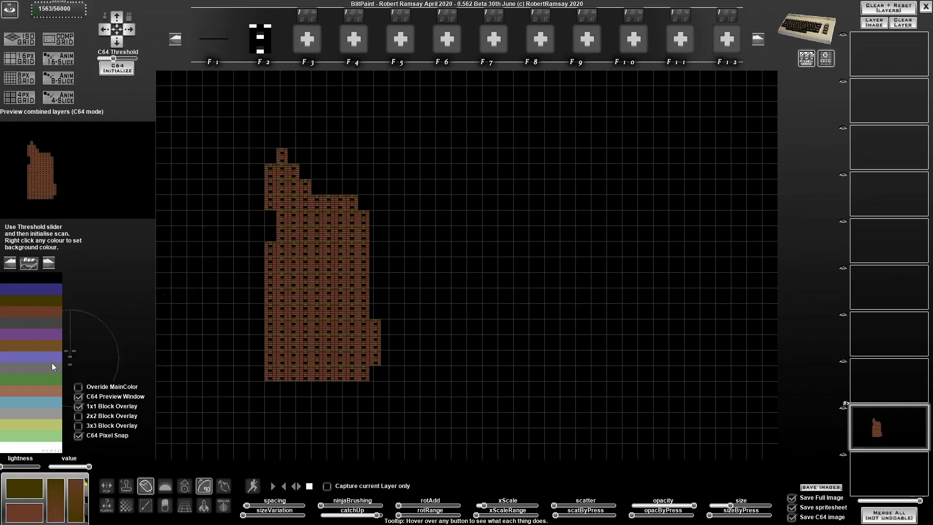
# - Paint a patterned block mixing green and light blue alongside the red-brown bricks, and clear the canvas
pyautogui.click(39, 382)
pyautogui.rightClick(46, 404)
pyautogui.moveTo(419, 309)
pyautogui.mouseDown()
pyautogui.moveTo(381, 315)
pyautogui.moveTo(370, 238)
pyautogui.mouseUp()
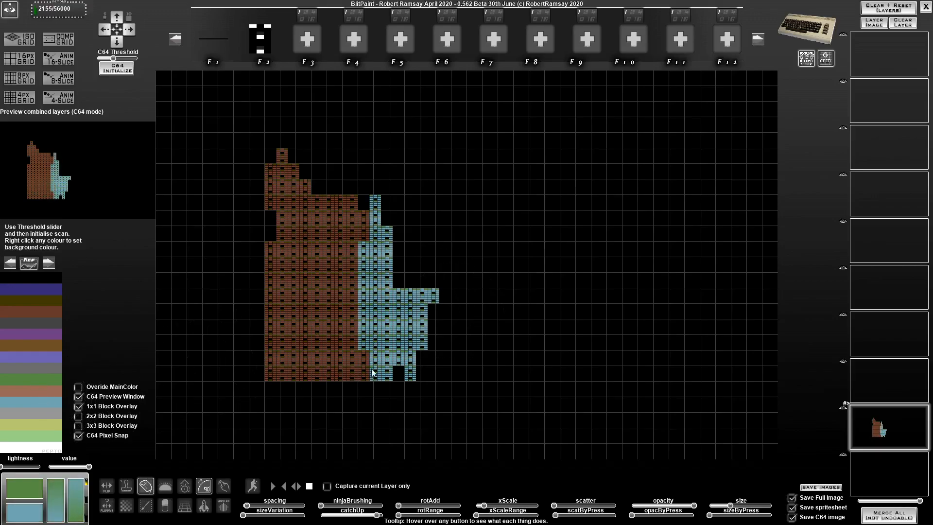
pyautogui.moveTo(371, 371); pyautogui.dragTo(366, 351)
pyautogui.moveTo(449, 363)
pyautogui.mouseDown()
pyautogui.moveTo(421, 367)
pyautogui.moveTo(434, 325)
pyautogui.moveTo(444, 375)
pyautogui.moveTo(443, 290)
pyautogui.moveTo(441, 311)
pyautogui.moveTo(384, 285)
pyautogui.moveTo(413, 287)
pyautogui.moveTo(397, 262)
pyautogui.moveTo(411, 248)
pyautogui.moveTo(367, 250)
pyautogui.mouseUp()
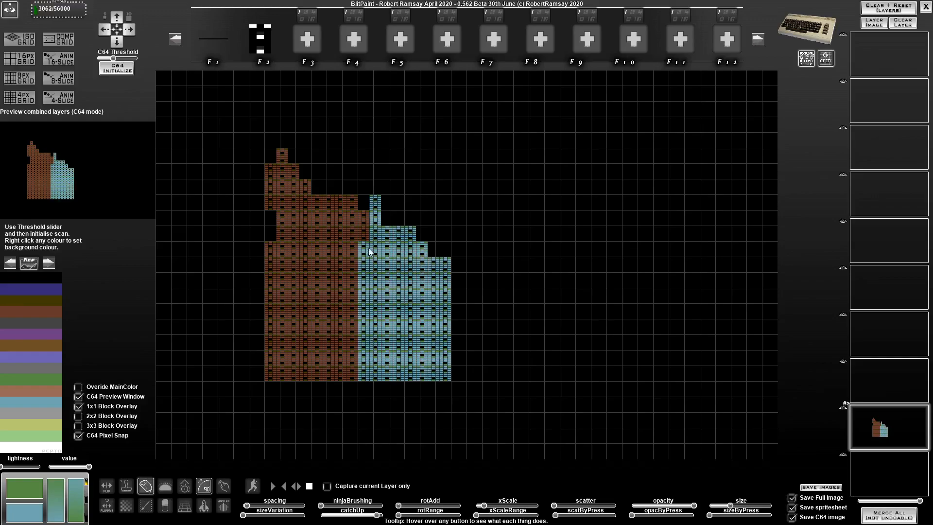
pyautogui.moveTo(413, 208); pyautogui.dragTo(429, 216)
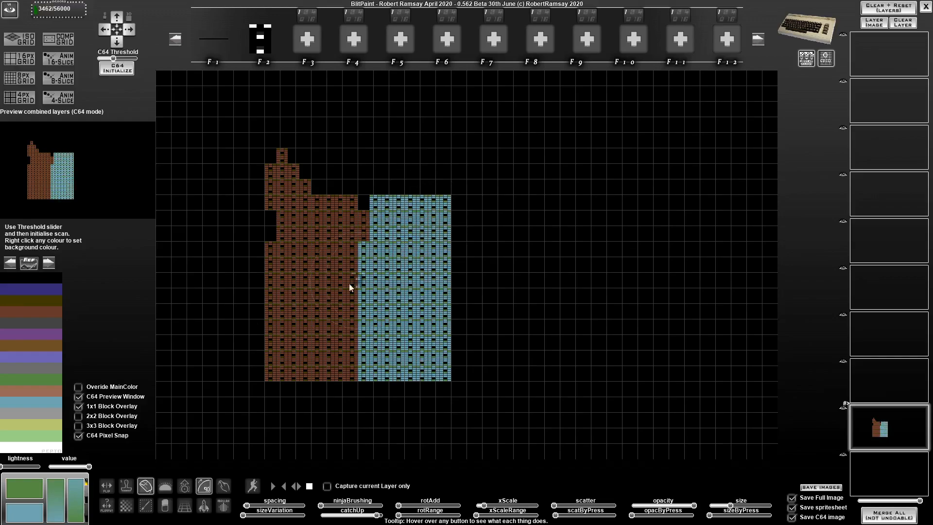
pyautogui.press('Delete')
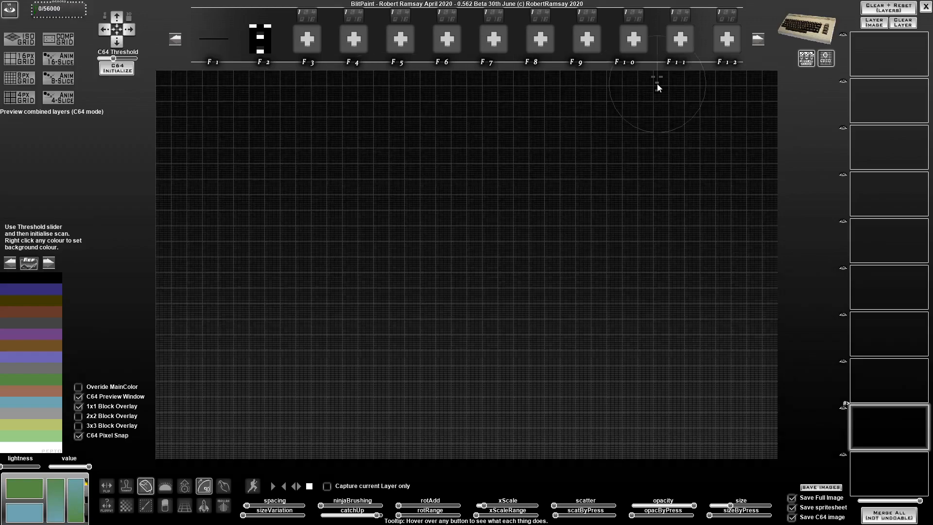
# - Pick the double-line brush, fill the layer with black and set white as the painting colour
pyautogui.click(212, 42)
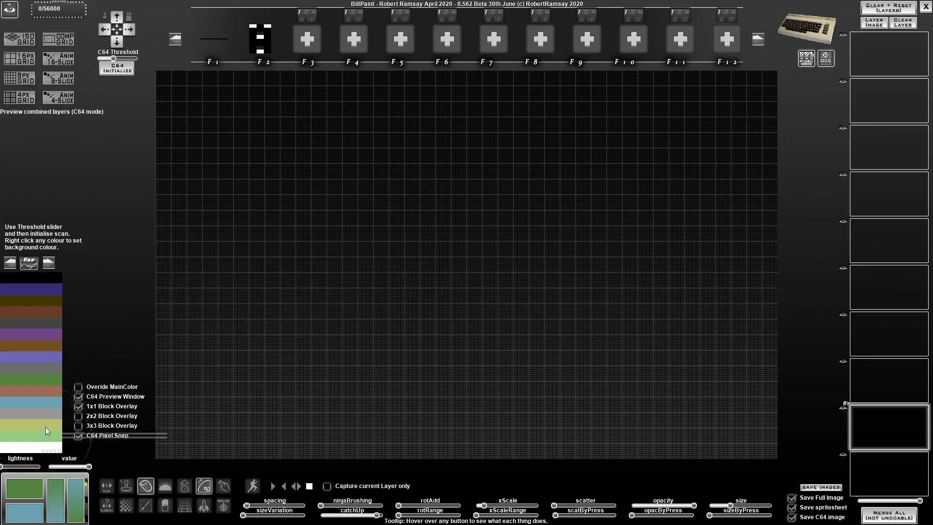
pyautogui.click(54, 280)
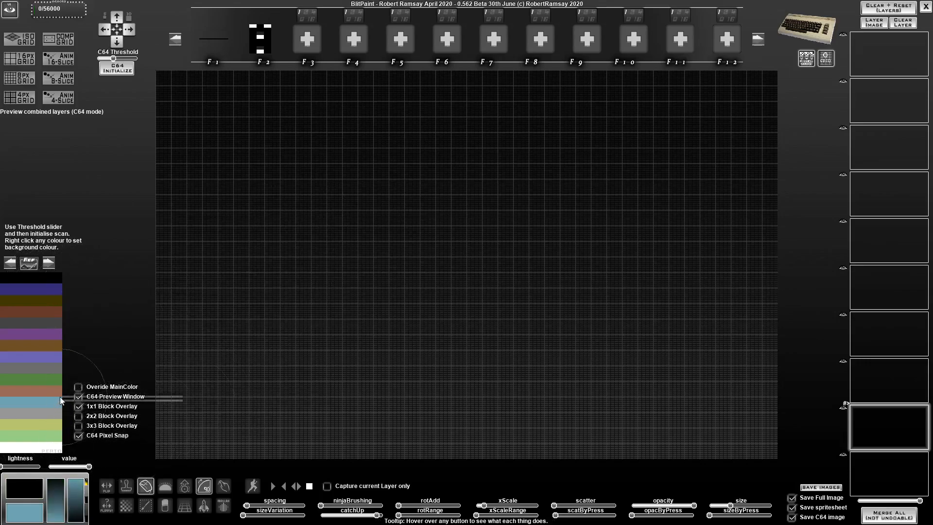
pyautogui.rightClick(35, 486)
pyautogui.click(30, 447)
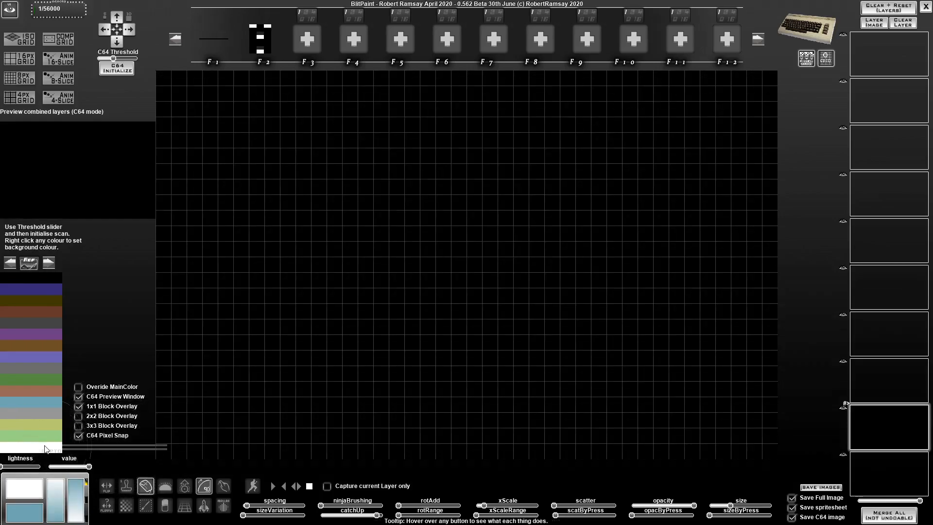
# - Paint a few full-width rows of white double lines along the canvas's lower edge
pyautogui.moveTo(274, 456)
pyautogui.mouseDown()
pyautogui.moveTo(562, 442)
pyautogui.moveTo(667, 456)
pyautogui.mouseUp()
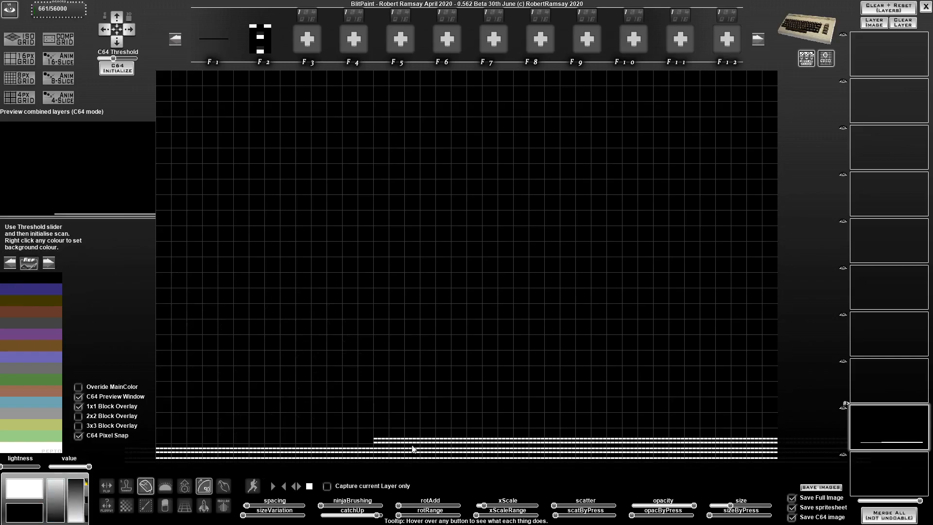
pyautogui.moveTo(177, 454); pyautogui.dragTo(468, 433)
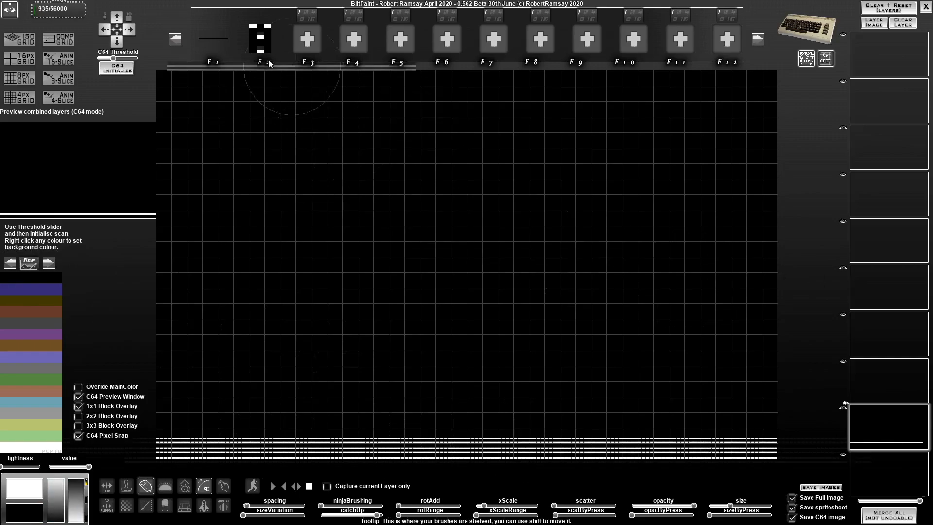
# - Switch to the double-line brush in the neighbouring brush set, clear the canvas and refill it with black
pyautogui.click(176, 40)
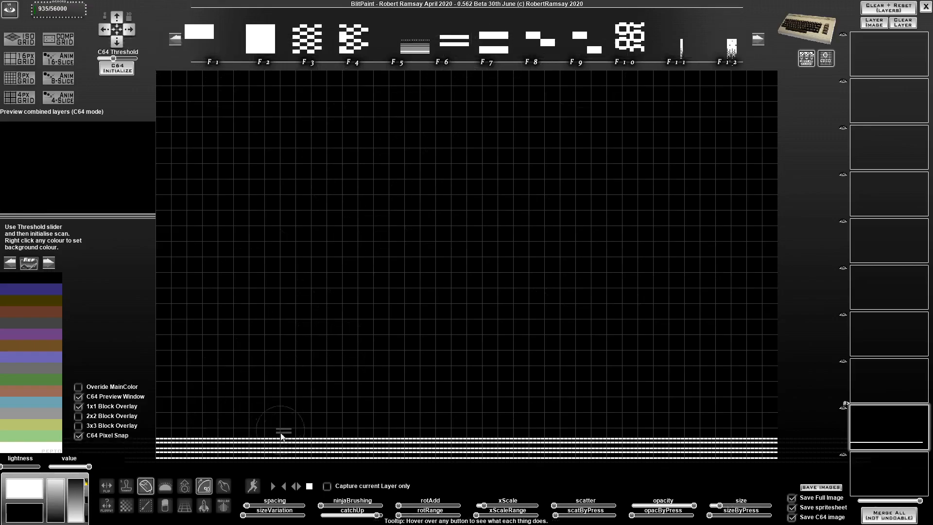
pyautogui.press('Delete')
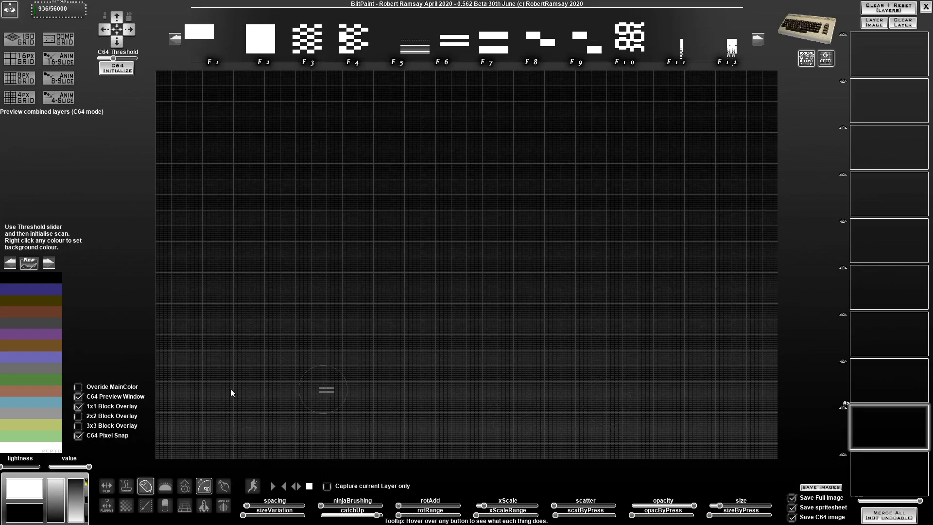
pyautogui.click(307, 431)
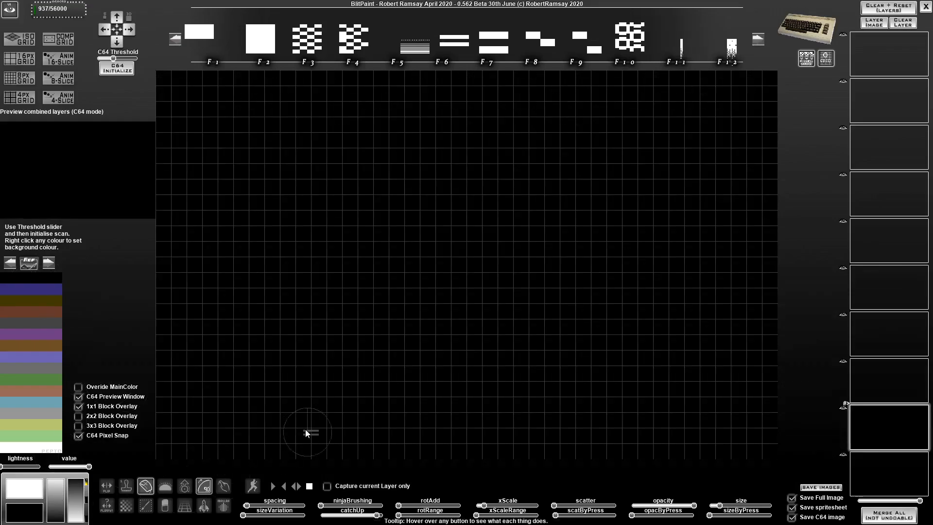
# - Paint a gapless full-width band of white horizontal lines along the canvas's lower edge
pyautogui.moveTo(234, 453); pyautogui.dragTo(395, 453)
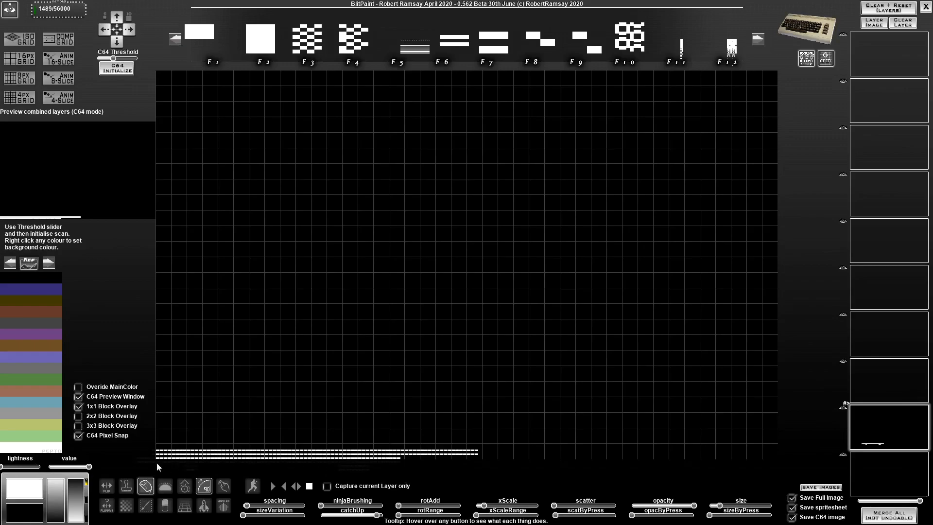
pyautogui.moveTo(165, 452)
pyautogui.mouseDown()
pyautogui.moveTo(186, 449)
pyautogui.moveTo(225, 407)
pyautogui.moveTo(254, 433)
pyautogui.moveTo(331, 456)
pyautogui.moveTo(388, 424)
pyautogui.moveTo(444, 421)
pyautogui.moveTo(572, 424)
pyautogui.moveTo(792, 460)
pyautogui.moveTo(763, 463)
pyautogui.moveTo(746, 443)
pyautogui.moveTo(743, 400)
pyautogui.moveTo(664, 468)
pyautogui.moveTo(618, 444)
pyautogui.moveTo(590, 409)
pyautogui.moveTo(564, 418)
pyautogui.moveTo(525, 465)
pyautogui.moveTo(502, 468)
pyautogui.moveTo(443, 422)
pyautogui.mouseUp()
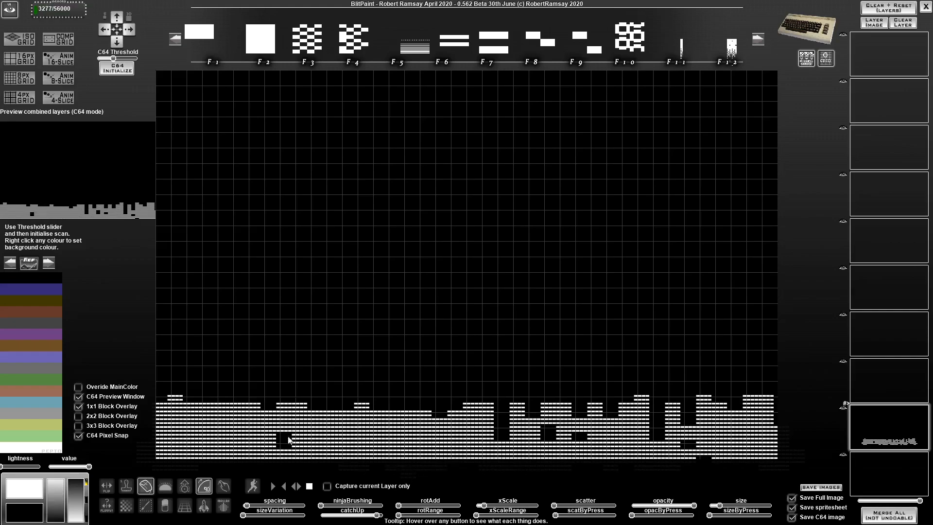
pyautogui.moveTo(382, 410); pyautogui.dragTo(514, 414)
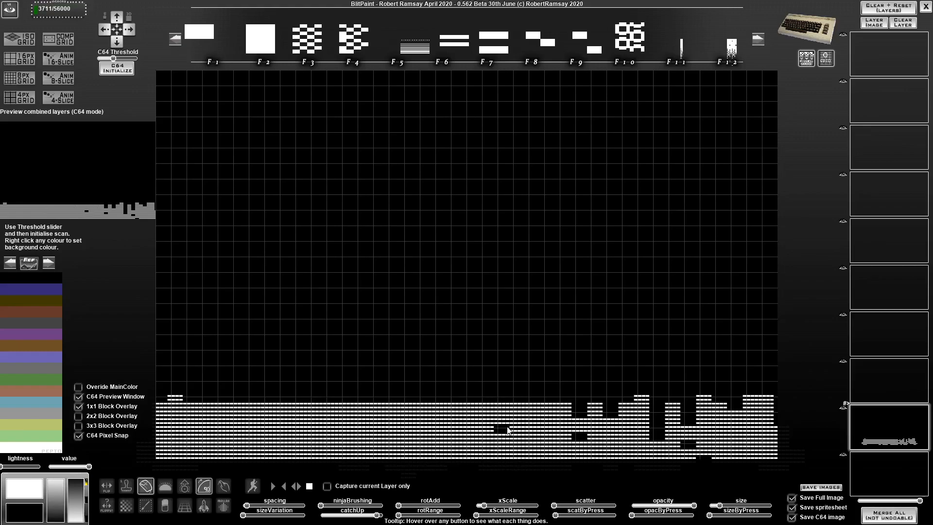
pyautogui.moveTo(634, 408)
pyautogui.mouseDown()
pyautogui.moveTo(666, 431)
pyautogui.moveTo(655, 442)
pyautogui.moveTo(698, 430)
pyautogui.moveTo(708, 458)
pyautogui.moveTo(733, 465)
pyautogui.moveTo(733, 407)
pyautogui.moveTo(780, 406)
pyautogui.mouseUp()
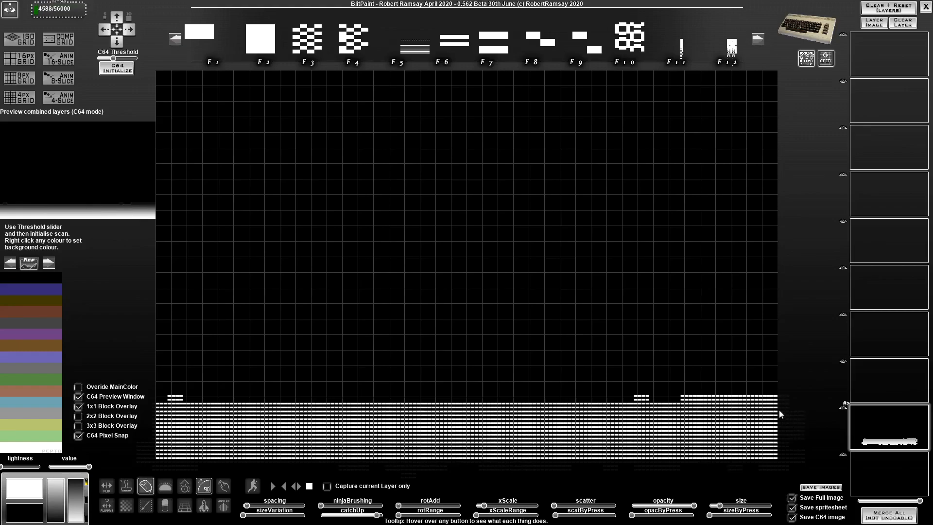
pyautogui.moveTo(651, 402)
pyautogui.mouseDown()
pyautogui.moveTo(535, 409)
pyautogui.moveTo(614, 399)
pyautogui.moveTo(161, 403)
pyautogui.mouseUp()
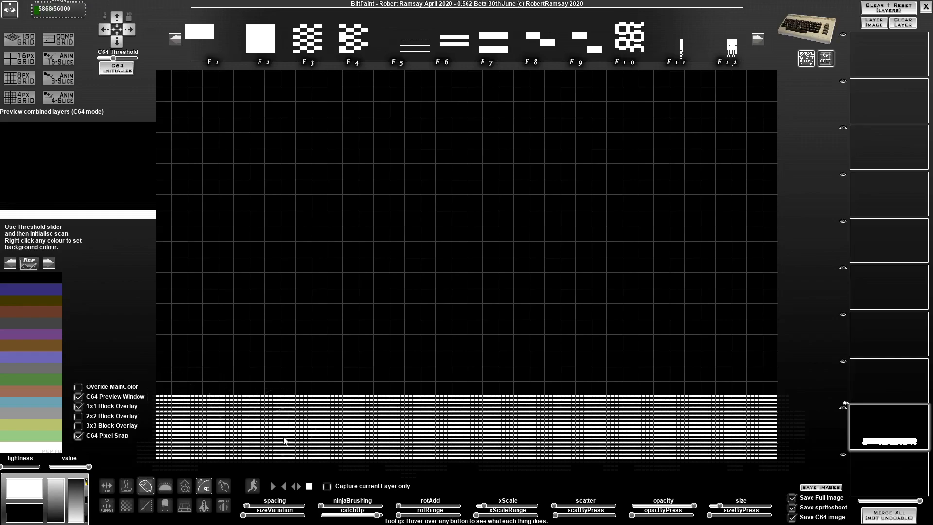
# - Capture the full-width line band as a new brush and stamp it in stacked blocks up the canvas
pyautogui.click(145, 505)
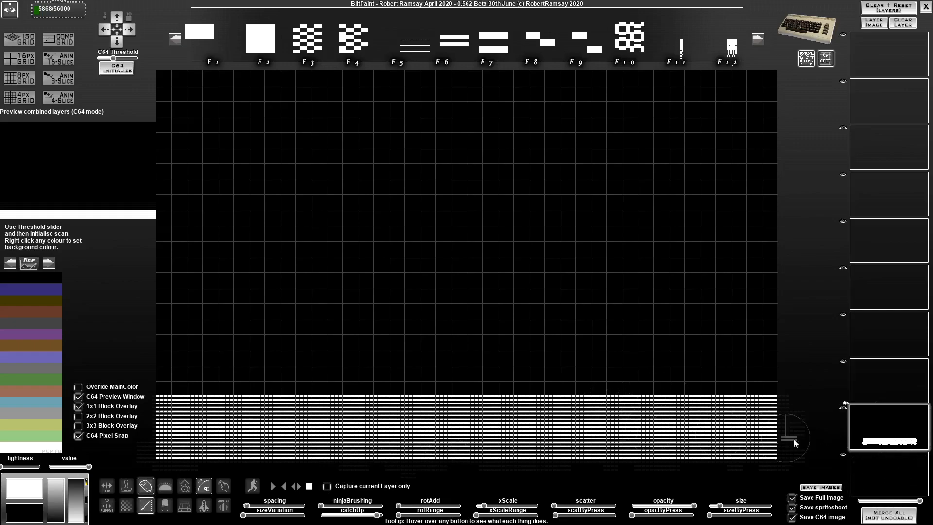
pyautogui.moveTo(159, 396)
pyautogui.mouseDown()
pyautogui.moveTo(573, 449)
pyautogui.moveTo(760, 448)
pyautogui.mouseUp()
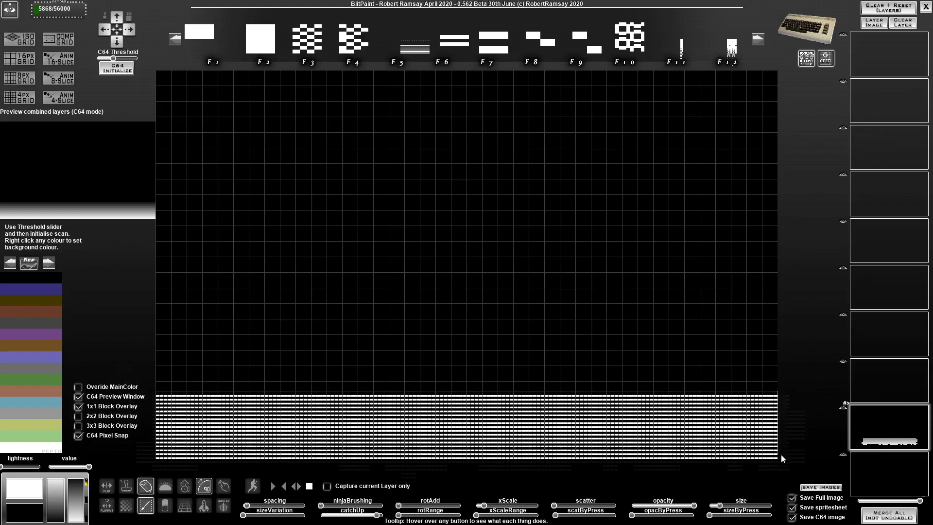
pyautogui.press('b')
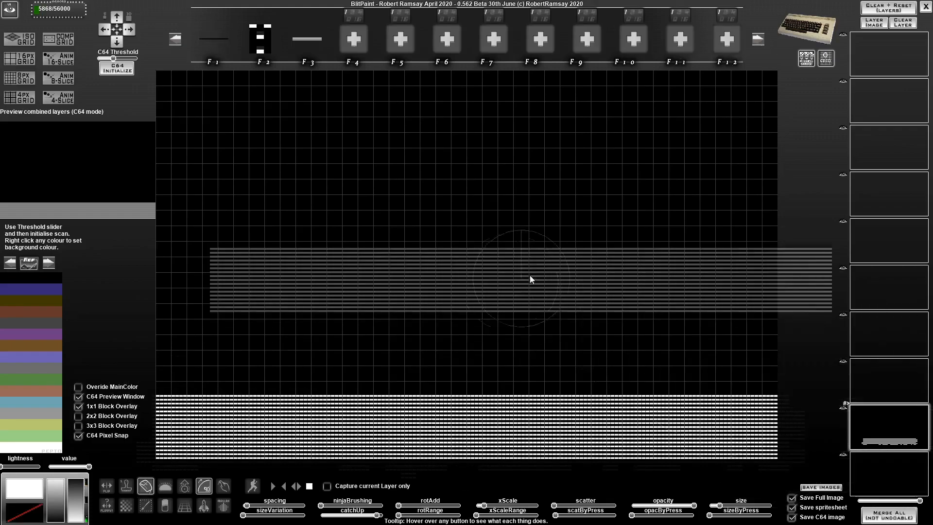
pyautogui.moveTo(475, 339)
pyautogui.mouseDown()
pyautogui.moveTo(429, 416)
pyautogui.moveTo(402, 396)
pyautogui.moveTo(402, 293)
pyautogui.moveTo(479, 365)
pyautogui.moveTo(527, 350)
pyautogui.moveTo(536, 310)
pyautogui.moveTo(442, 384)
pyautogui.mouseUp()
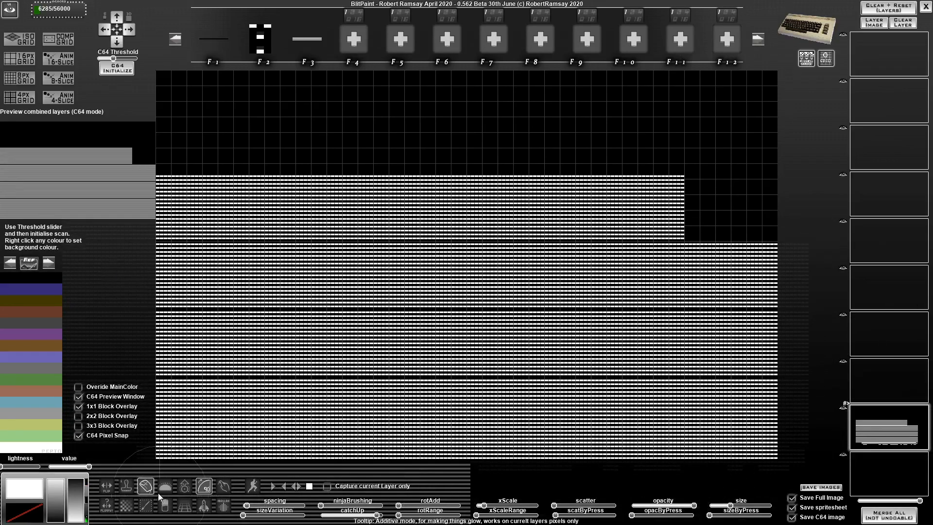
# - Capture a full-width block of the white lines as another brush and cover the canvas with it
pyautogui.click(146, 506)
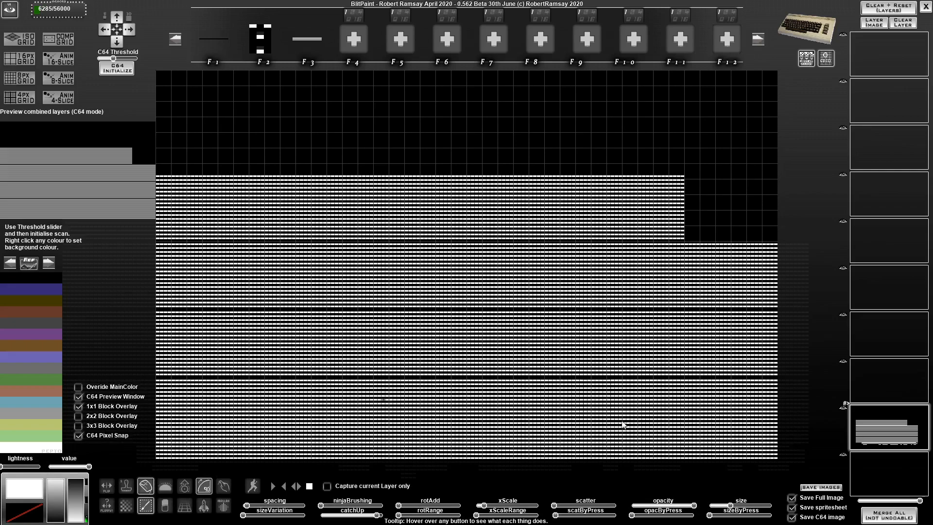
pyautogui.moveTo(846, 464); pyautogui.dragTo(779, 459)
pyautogui.moveTo(508, 411)
pyautogui.mouseDown()
pyautogui.moveTo(462, 358)
pyautogui.moveTo(406, 358)
pyautogui.moveTo(402, 228)
pyautogui.moveTo(532, 235)
pyautogui.moveTo(370, 138)
pyautogui.moveTo(391, 113)
pyautogui.moveTo(323, 260)
pyautogui.mouseUp()
# - Capture the full-width line block at the canvas's lower edge as a brush and paint it over the whole canvas
pyautogui.click(145, 505)
pyautogui.moveTo(156, 363); pyautogui.dragTo(778, 463)
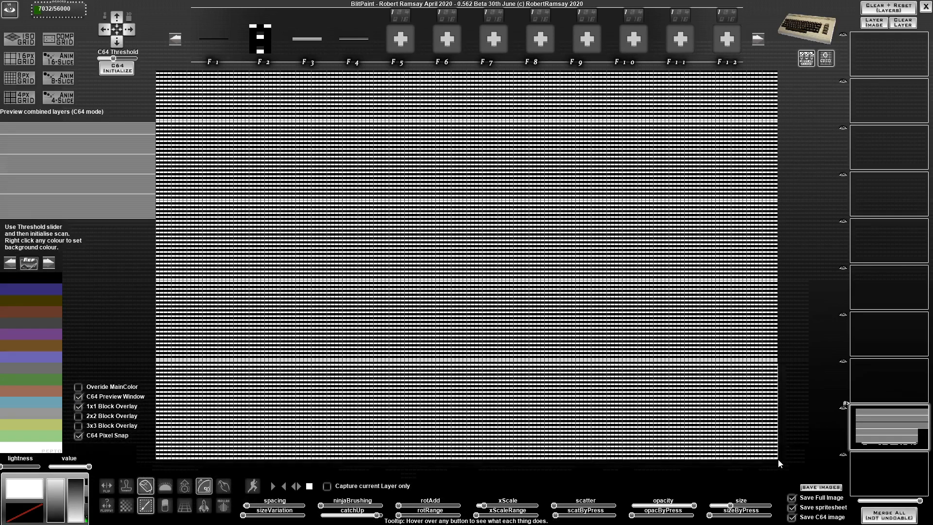
pyautogui.moveTo(474, 400)
pyautogui.mouseDown()
pyautogui.moveTo(453, 164)
pyautogui.moveTo(517, 142)
pyautogui.mouseUp()
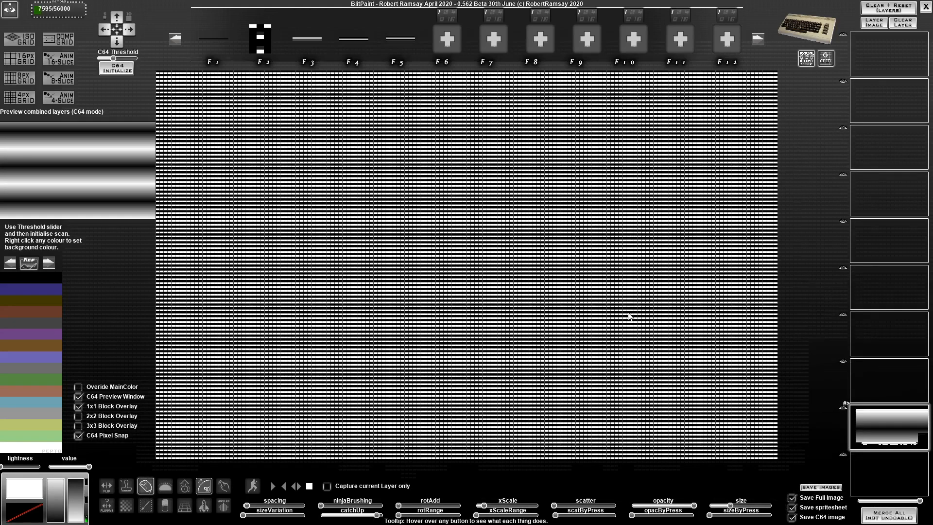
# - Clear the canvas and delete the four older custom brushes, keeping only the last full-width line brush
pyautogui.press('Delete')
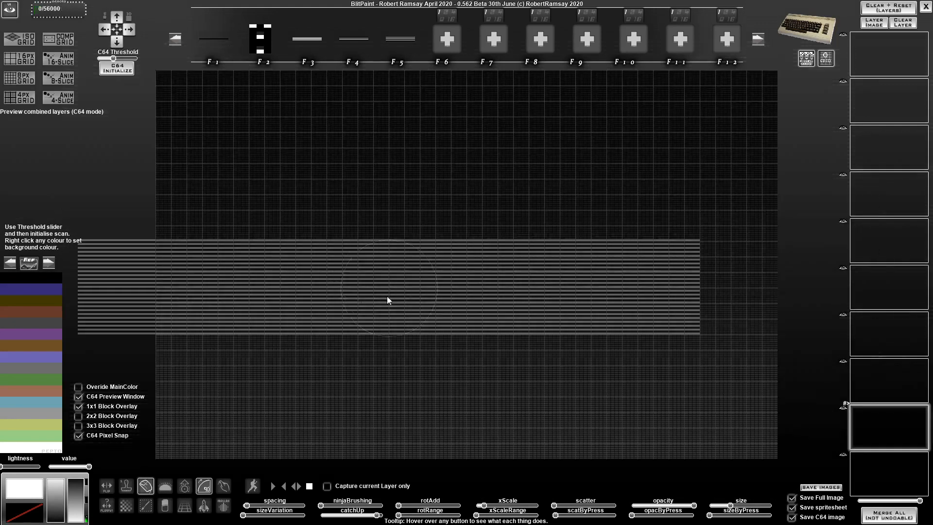
pyautogui.rightClick(354, 41)
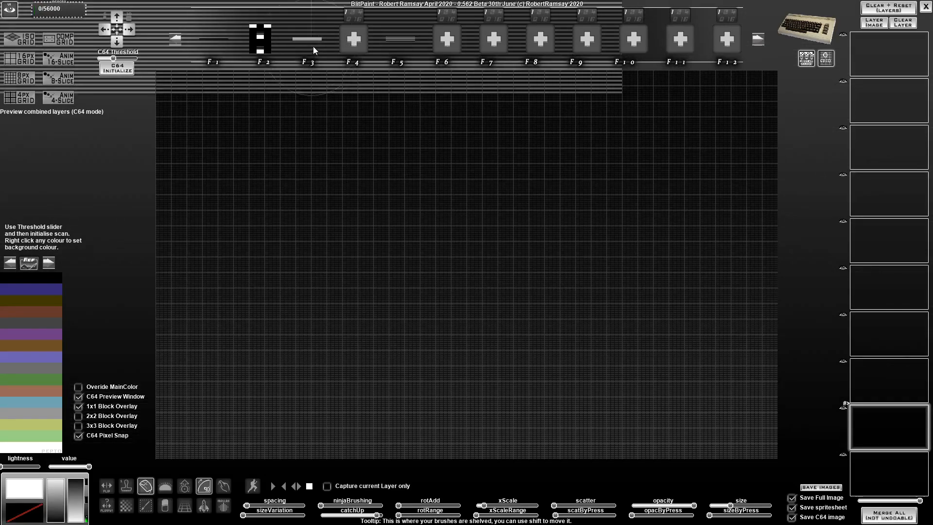
pyautogui.rightClick(313, 48)
pyautogui.rightClick(260, 46)
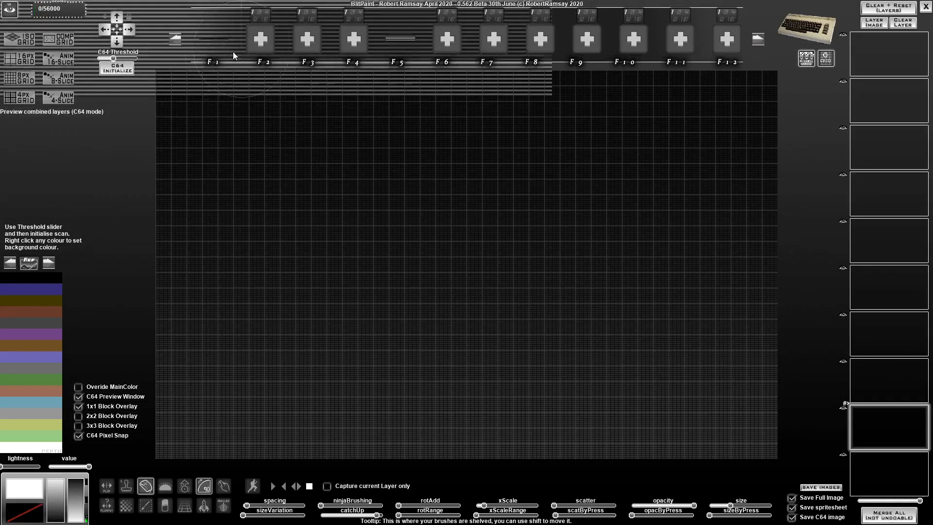
pyautogui.rightClick(212, 40)
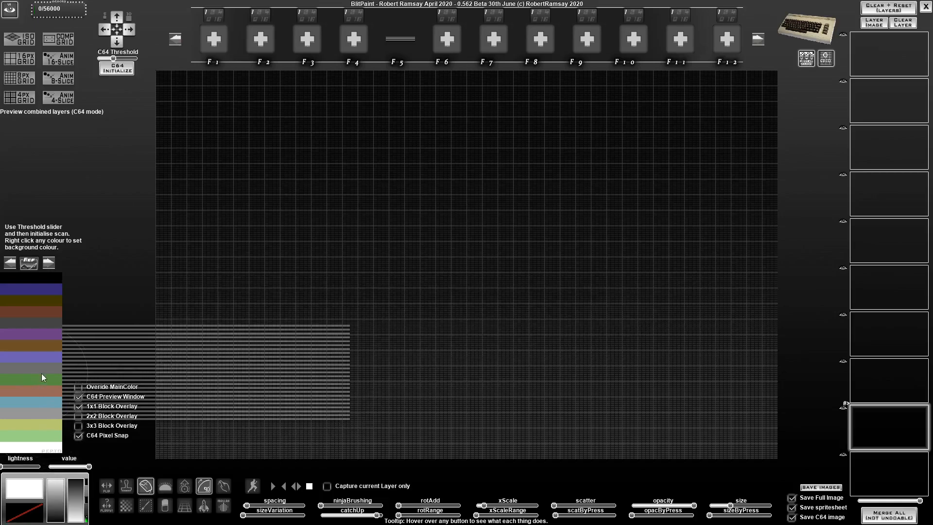
# - Cover the whole canvas with the full-width line brush, mixing purple and light red
pyautogui.click(40, 391)
pyautogui.click(48, 334)
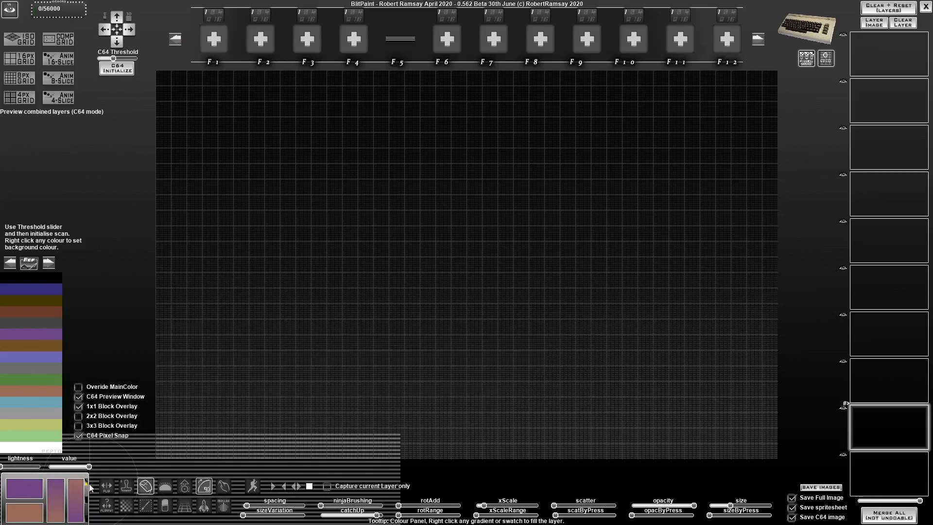
pyautogui.click(456, 423)
pyautogui.moveTo(456, 421)
pyautogui.mouseDown()
pyautogui.moveTo(433, 459)
pyautogui.moveTo(494, 459)
pyautogui.moveTo(529, 426)
pyautogui.moveTo(401, 360)
pyautogui.moveTo(488, 316)
pyautogui.mouseUp()
pyautogui.moveTo(551, 237)
pyautogui.mouseDown()
pyautogui.moveTo(392, 223)
pyautogui.moveTo(448, 174)
pyautogui.moveTo(580, 123)
pyautogui.moveTo(325, 123)
pyautogui.mouseUp()
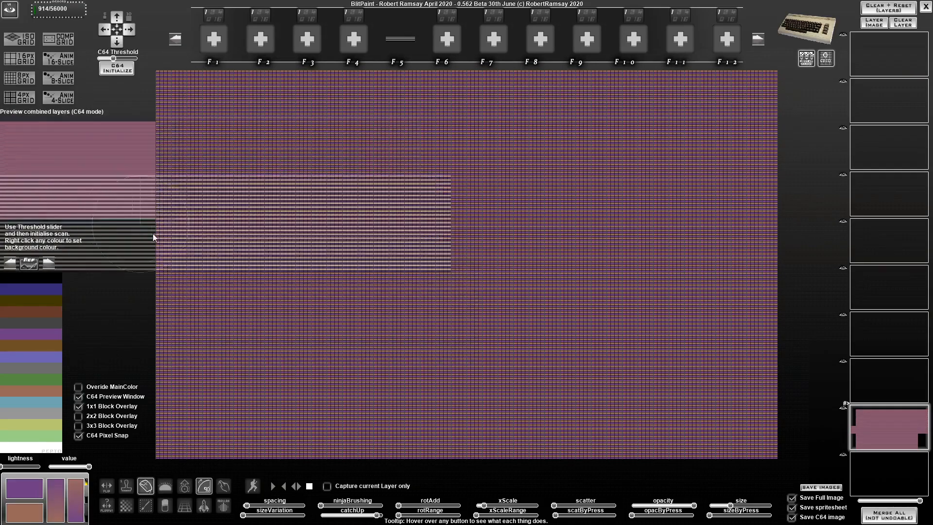
pyautogui.moveTo(560, 379)
pyautogui.mouseDown()
pyautogui.moveTo(746, 374)
pyautogui.moveTo(351, 427)
pyautogui.moveTo(215, 219)
pyautogui.mouseUp()
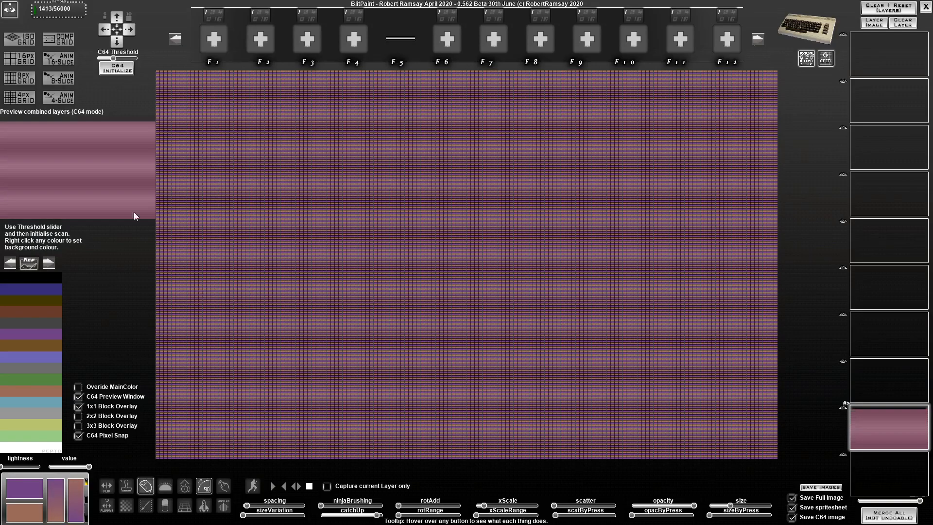
# - Draw a tiny pixel pattern in black and white on the layer above the purple and light red mix
pyautogui.click(888, 381)
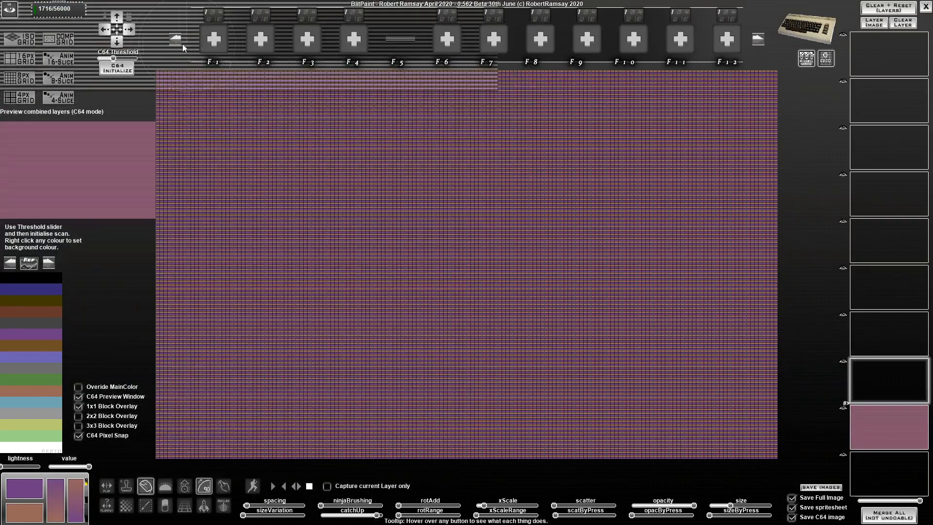
pyautogui.moveTo(202, 42)
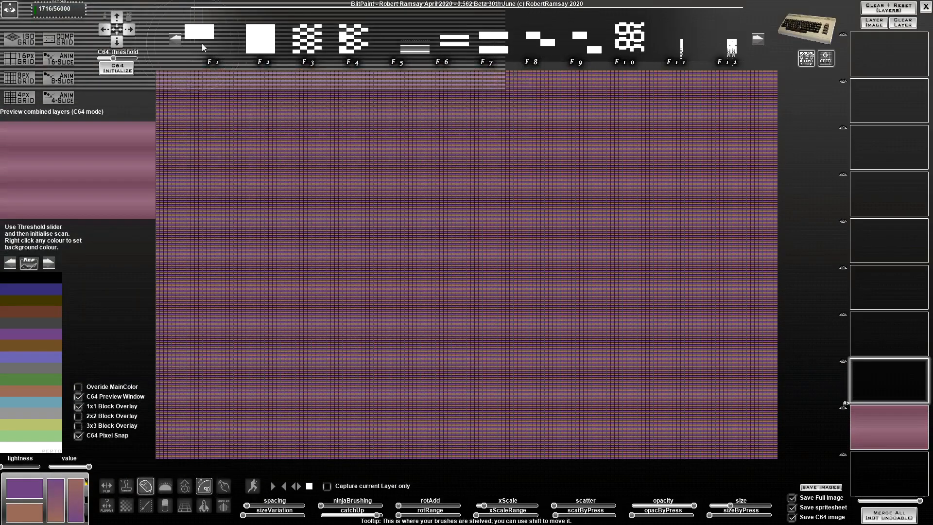
pyautogui.click(47, 303)
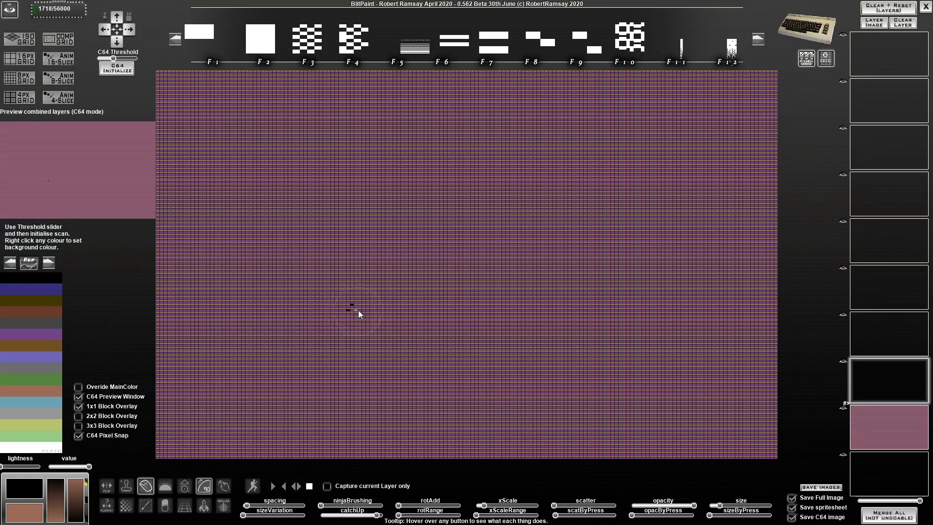
pyautogui.click(30, 447)
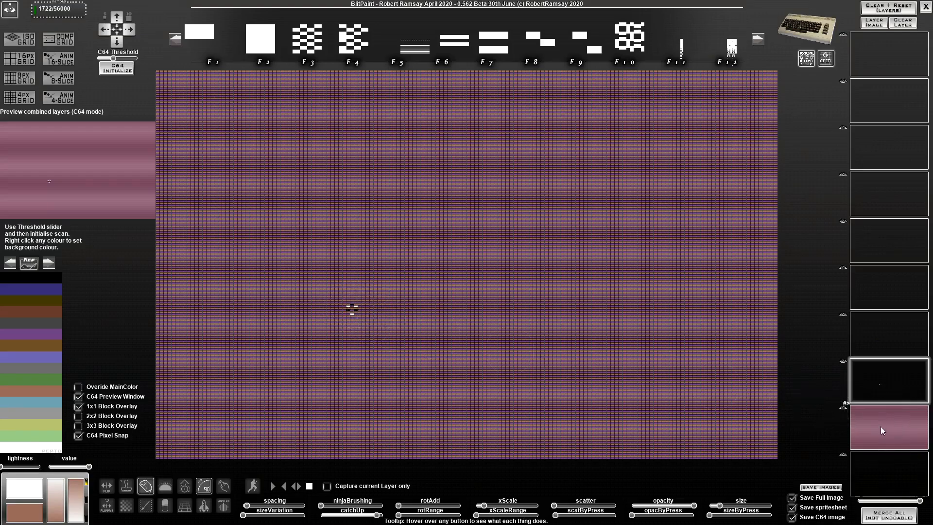
# - Restrict capturing to the current layer and capture the tiny black and white pattern as a new brush
pyautogui.click(327, 486)
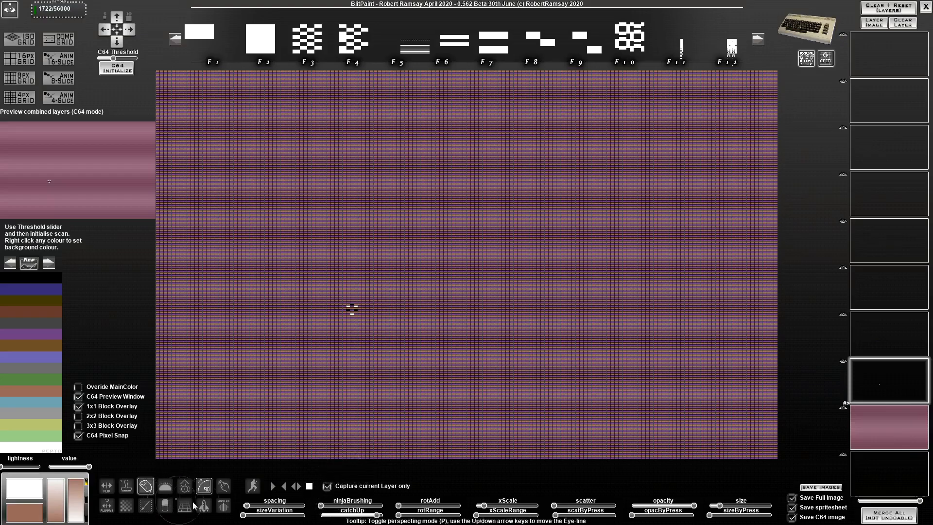
pyautogui.click(146, 505)
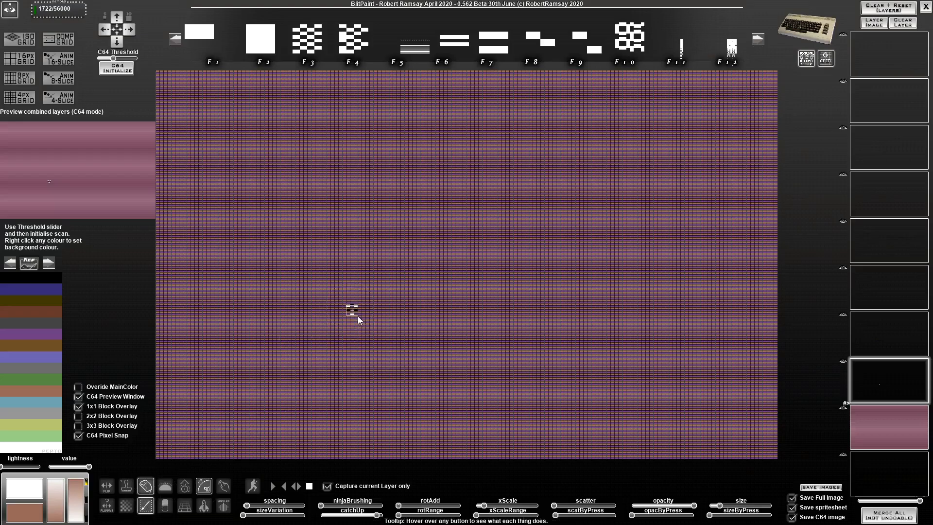
pyautogui.press('Right')
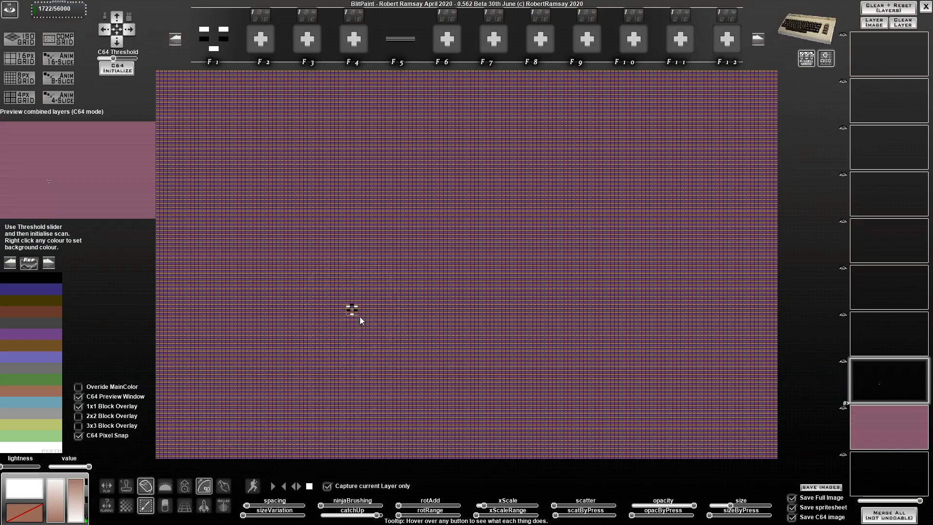
pyautogui.click(360, 317)
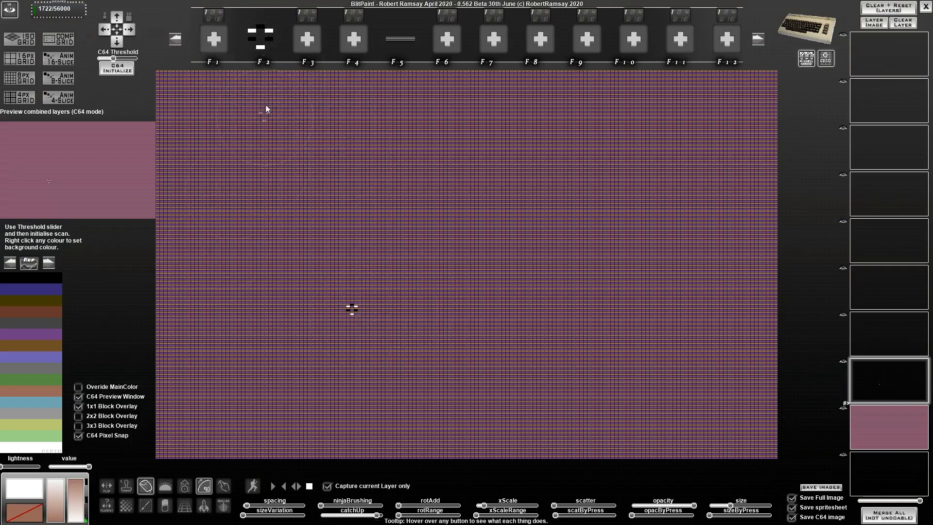
# - Paint a broad patch across the canvas centre with the captured pixel brush on the next empty layer, mixing cyan and light blue
pyautogui.click(86, 482)
pyautogui.click(54, 404)
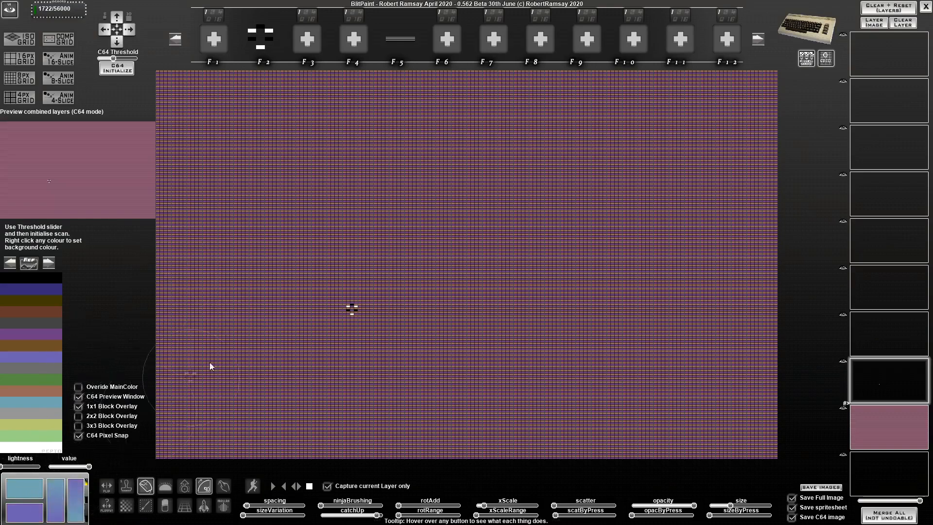
pyautogui.click(888, 338)
pyautogui.moveTo(430, 242); pyautogui.dragTo(489, 315)
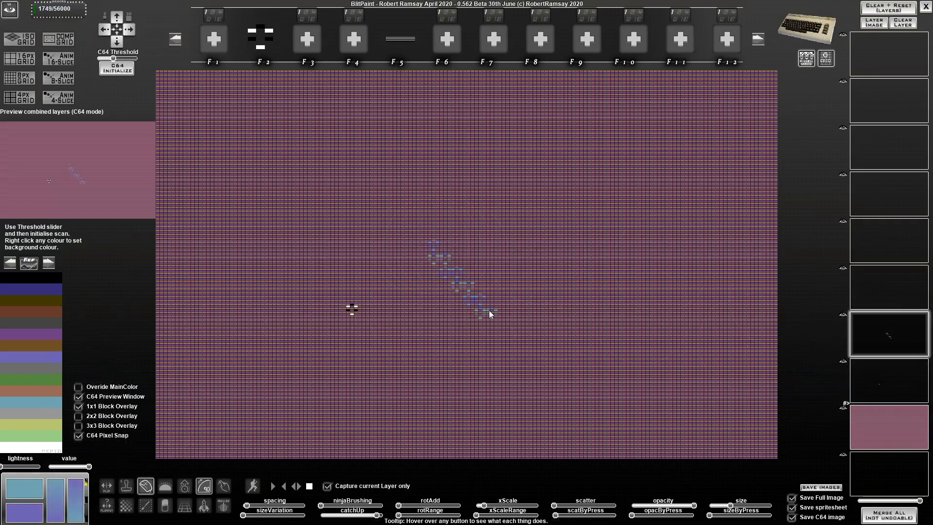
pyautogui.moveTo(470, 250); pyautogui.dragTo(472, 221)
pyautogui.moveTo(482, 321); pyautogui.dragTo(443, 310)
pyautogui.click(509, 339)
pyautogui.click(205, 486)
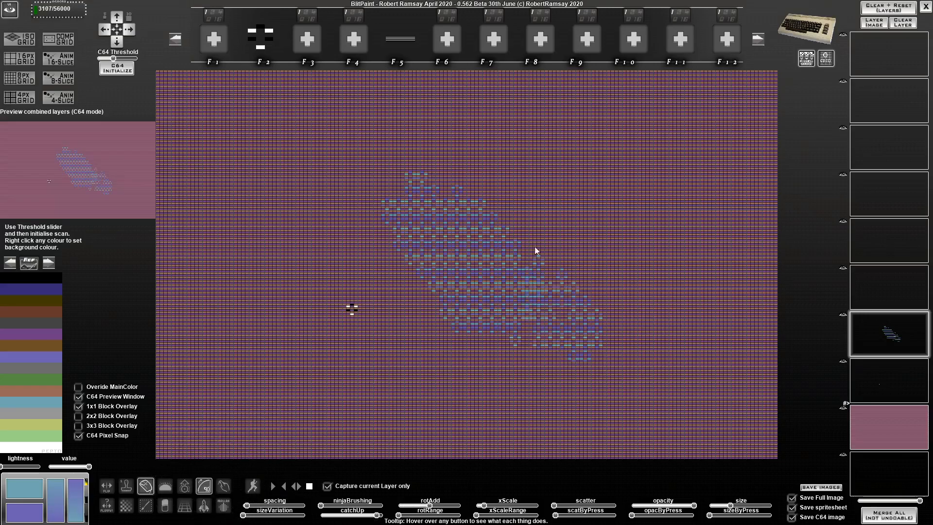
pyautogui.moveTo(543, 271); pyautogui.dragTo(573, 274)
pyautogui.click(206, 487)
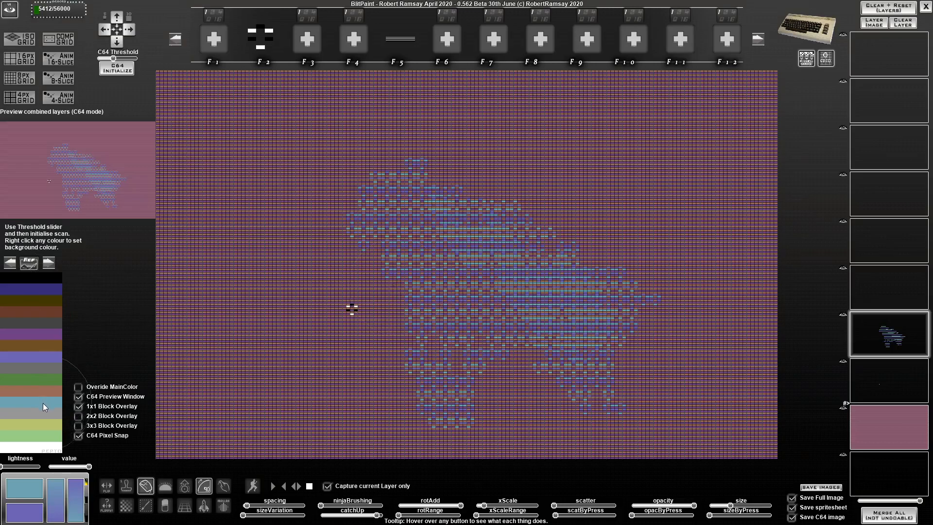
# - Replace light blue with white in the colour pair and paint cyan and white pattern strokes over the right side of the artwork
pyautogui.rightClick(35, 450)
pyautogui.moveTo(596, 367); pyautogui.dragTo(579, 302)
pyautogui.moveTo(639, 166)
pyautogui.mouseDown()
pyautogui.moveTo(666, 176)
pyautogui.moveTo(677, 206)
pyautogui.moveTo(668, 236)
pyautogui.moveTo(693, 265)
pyautogui.moveTo(609, 219)
pyautogui.moveTo(628, 176)
pyautogui.moveTo(558, 185)
pyautogui.mouseUp()
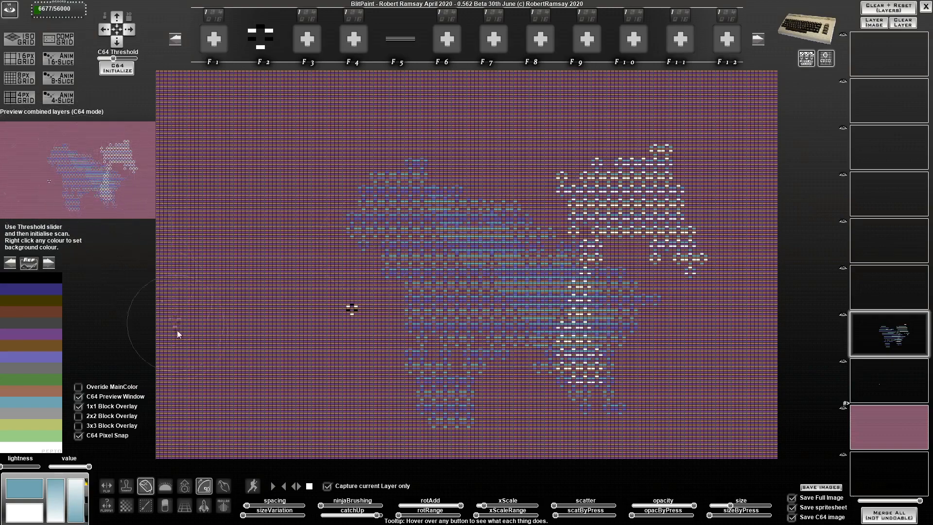
# - Set the colour pair to light blue and cyan and paint a large curved patch around the left side of the artwork
pyautogui.click(52, 358)
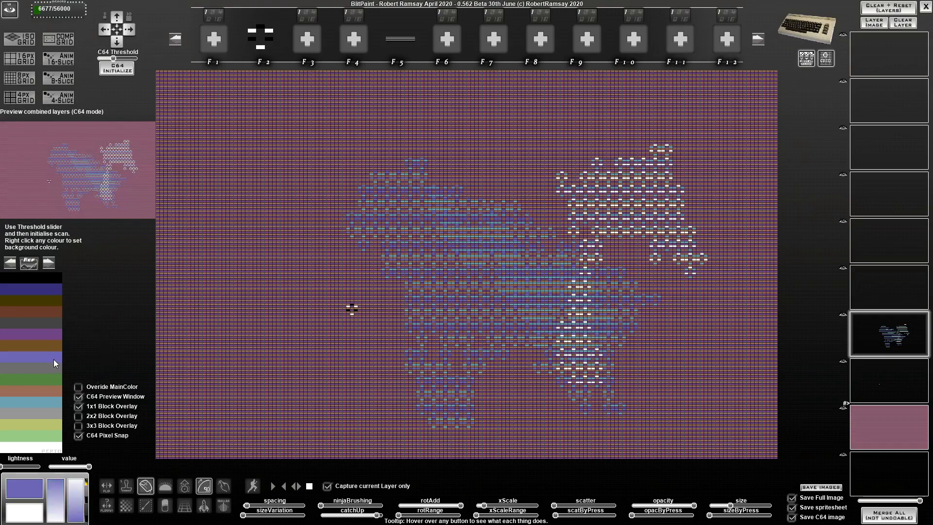
pyautogui.rightClick(54, 400)
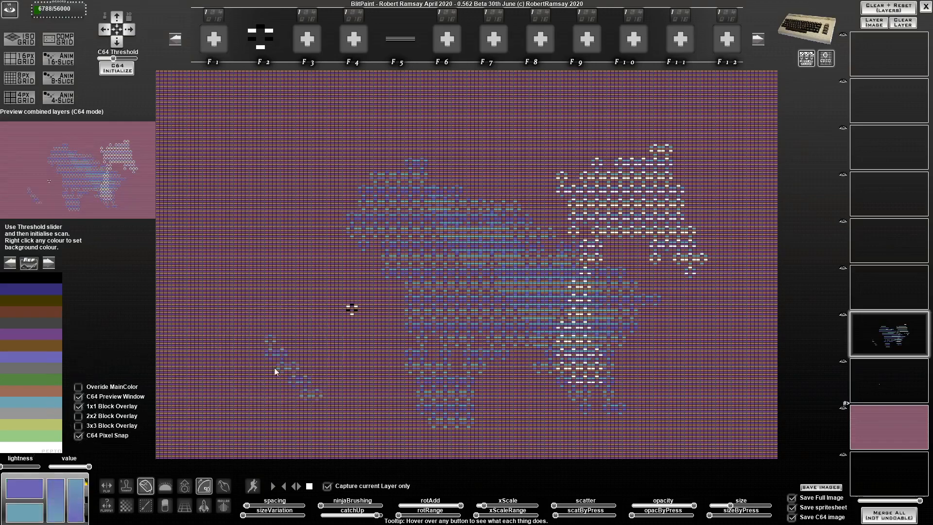
pyautogui.moveTo(221, 314); pyautogui.dragTo(222, 278)
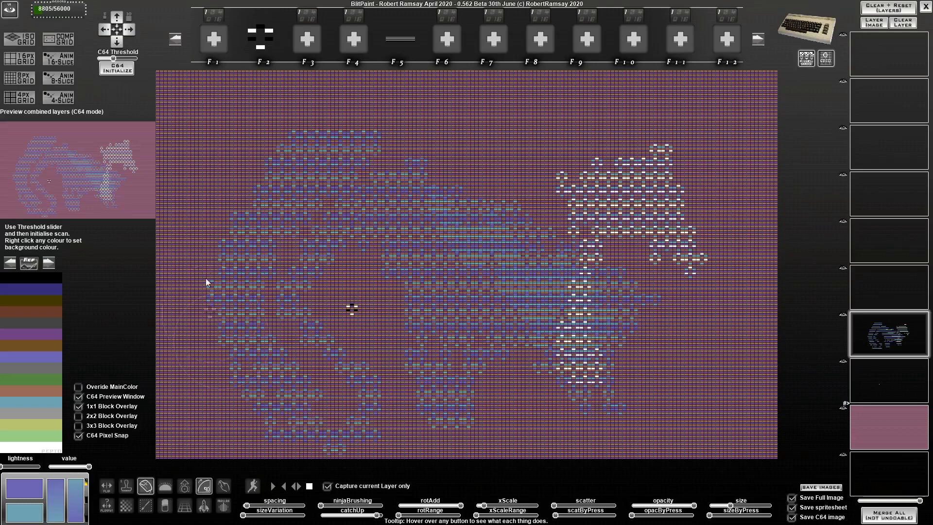
# - Paint a dark blue checkered patch and a long curved stroke on the next empty layer using the preset pattern brushes
pyautogui.click(177, 46)
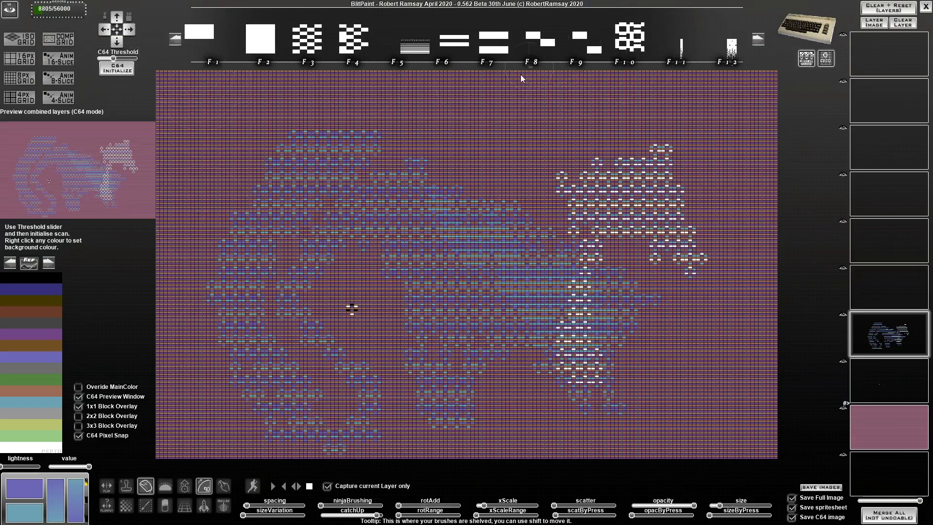
pyautogui.click(30, 287)
pyautogui.click(883, 285)
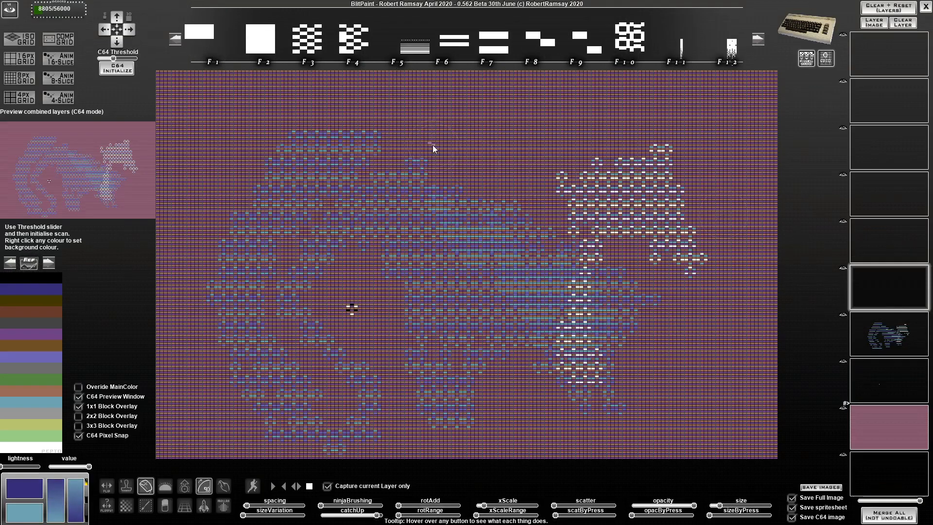
pyautogui.moveTo(503, 168); pyautogui.dragTo(532, 178)
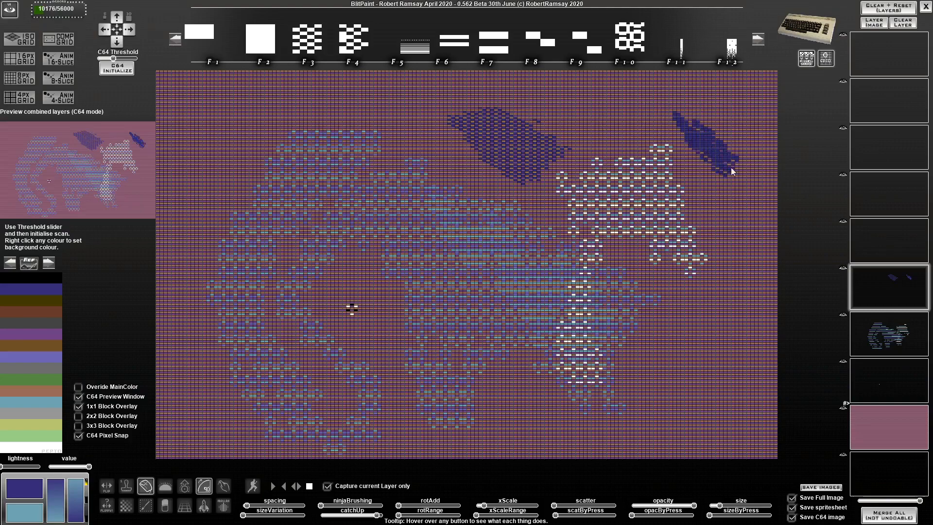
pyautogui.moveTo(671, 131)
pyautogui.mouseDown()
pyautogui.moveTo(756, 242)
pyautogui.moveTo(759, 279)
pyautogui.moveTo(734, 277)
pyautogui.moveTo(769, 255)
pyautogui.moveTo(733, 261)
pyautogui.moveTo(707, 294)
pyautogui.mouseUp()
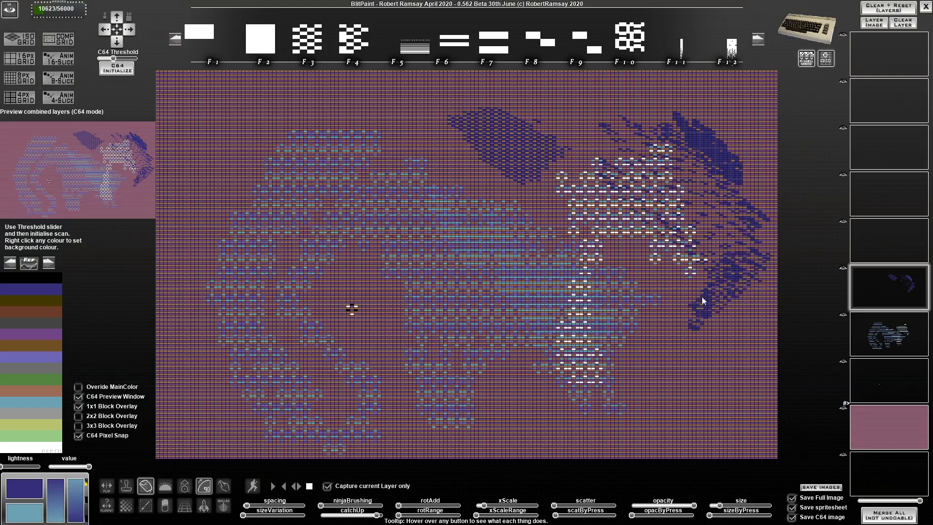
pyautogui.moveTo(713, 353); pyautogui.dragTo(700, 338)
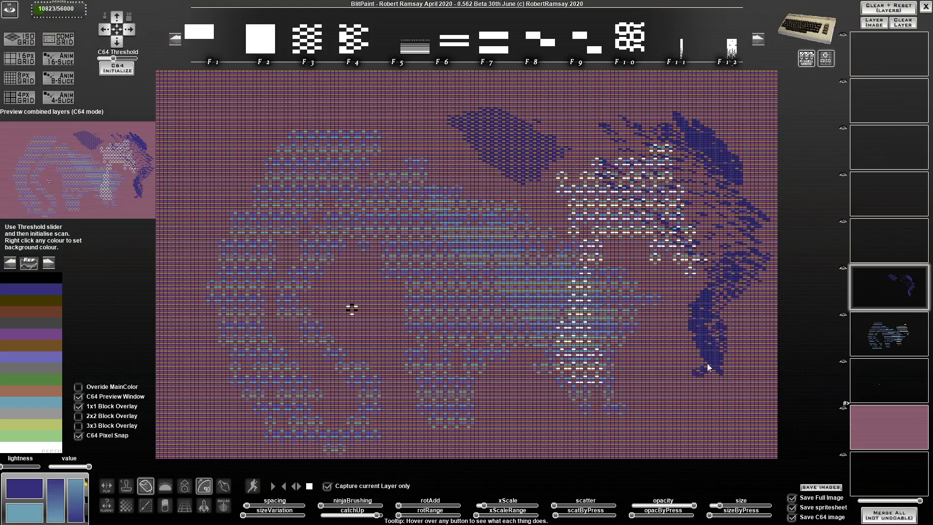
pyautogui.click(413, 436)
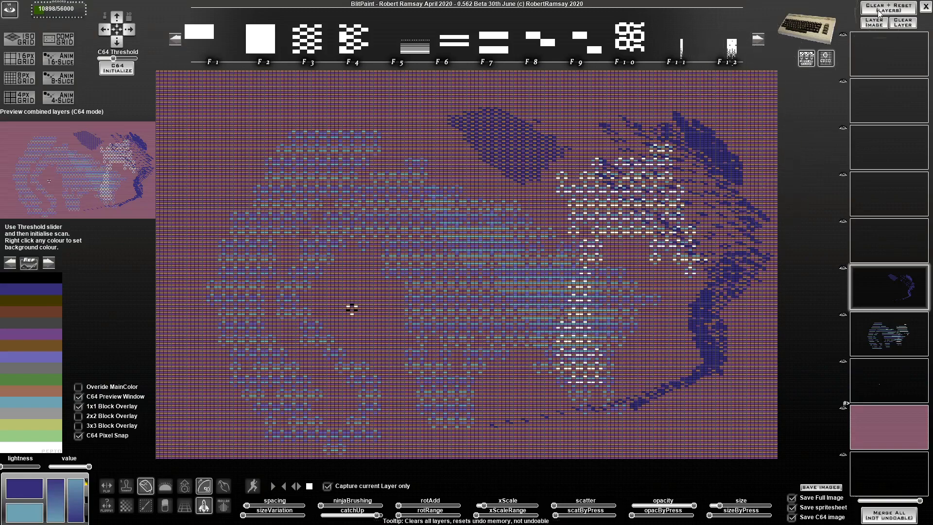
# - Exit the painting application and confirm closing it
pyautogui.click(923, 8)
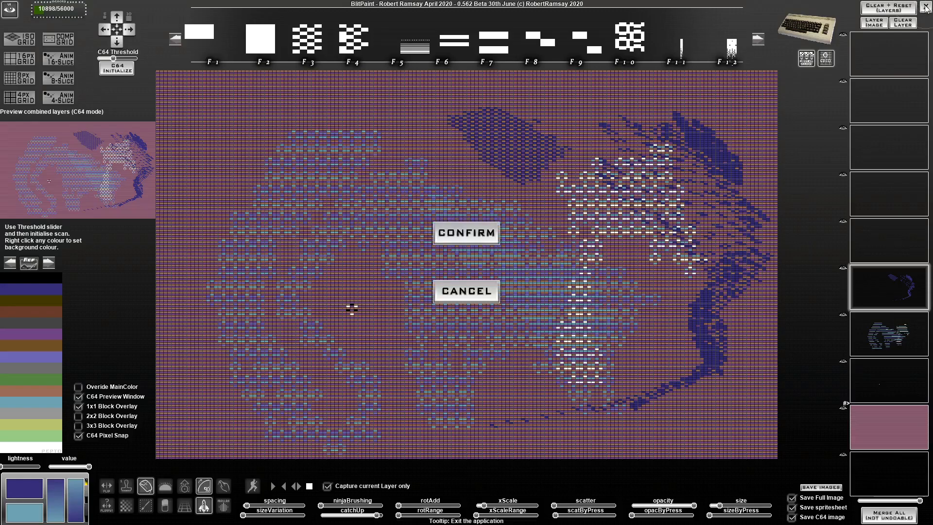
pyautogui.click(473, 233)
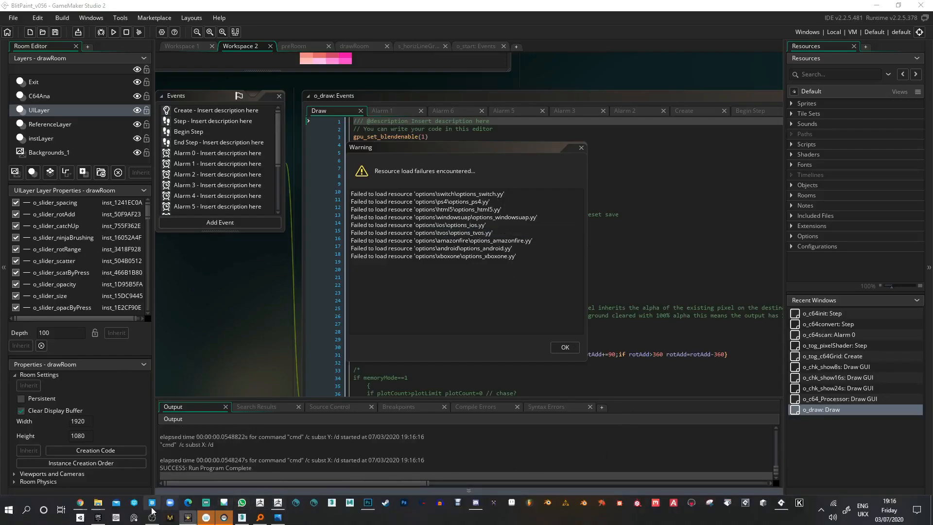
pyautogui.moveTo(152, 519)
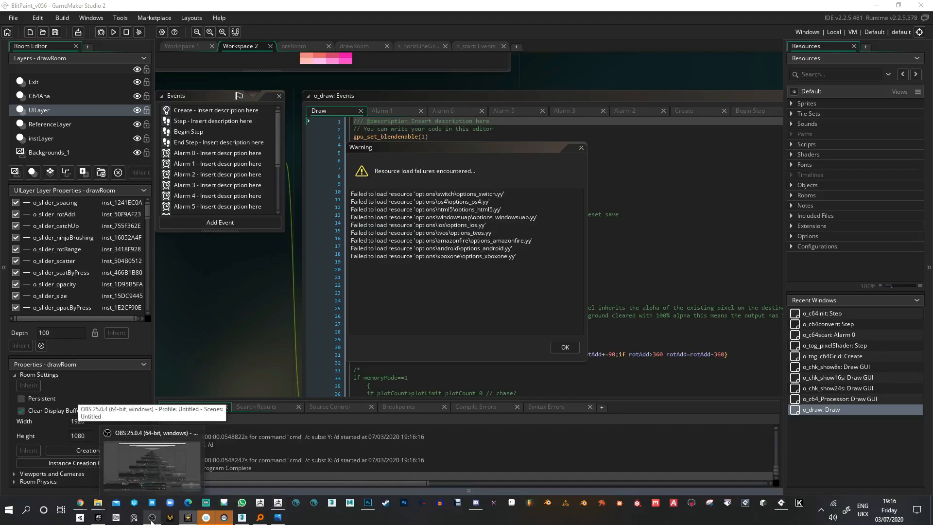